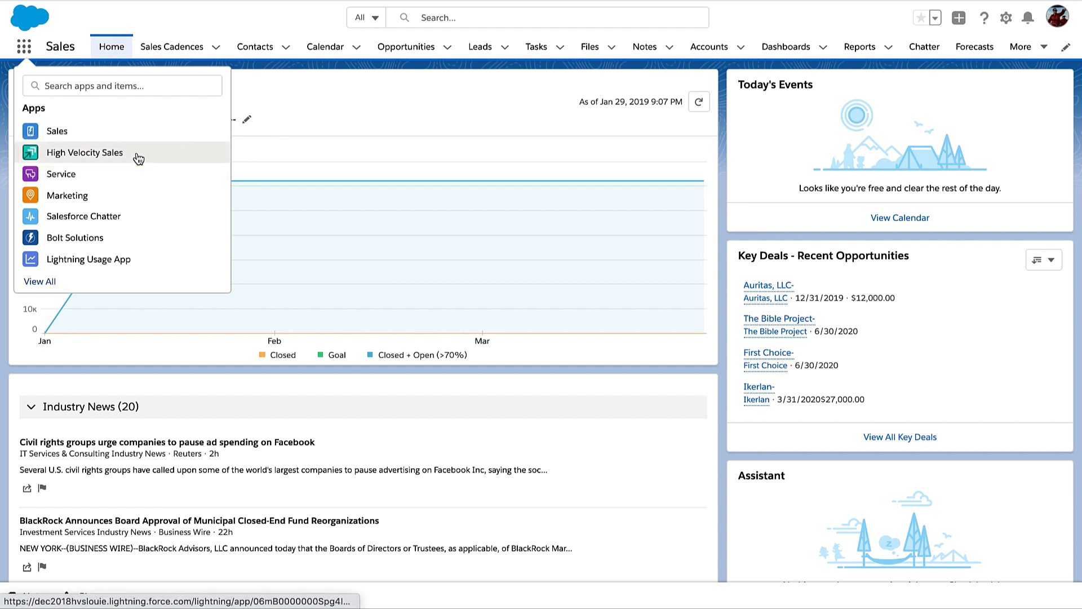
# Switch to the High Velocity Sales app and show the recently viewed Sales Cadences list
pyautogui.click(138, 158)
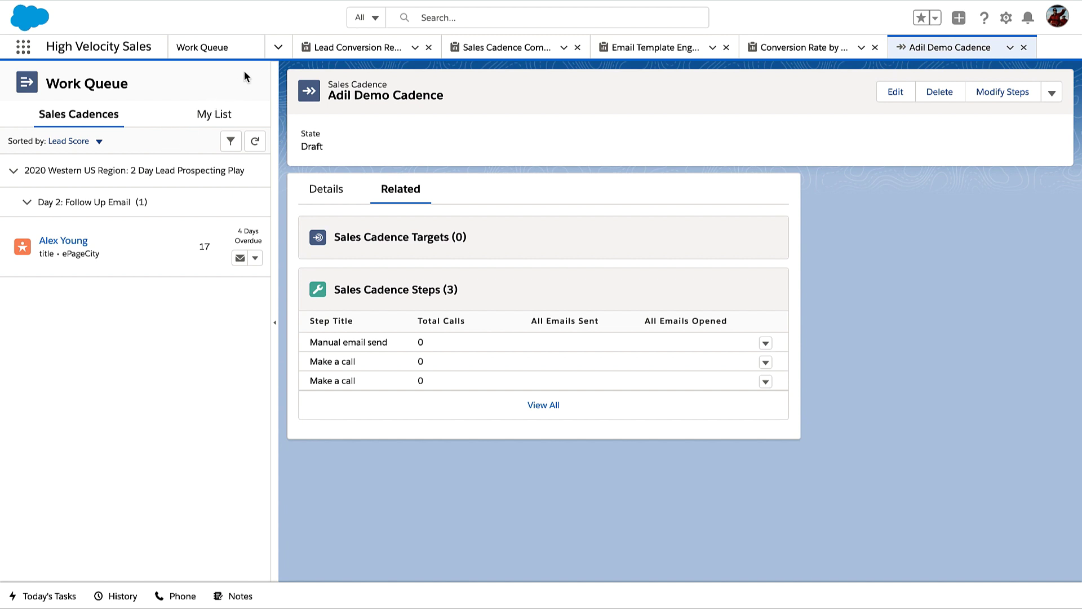
pyautogui.click(279, 48)
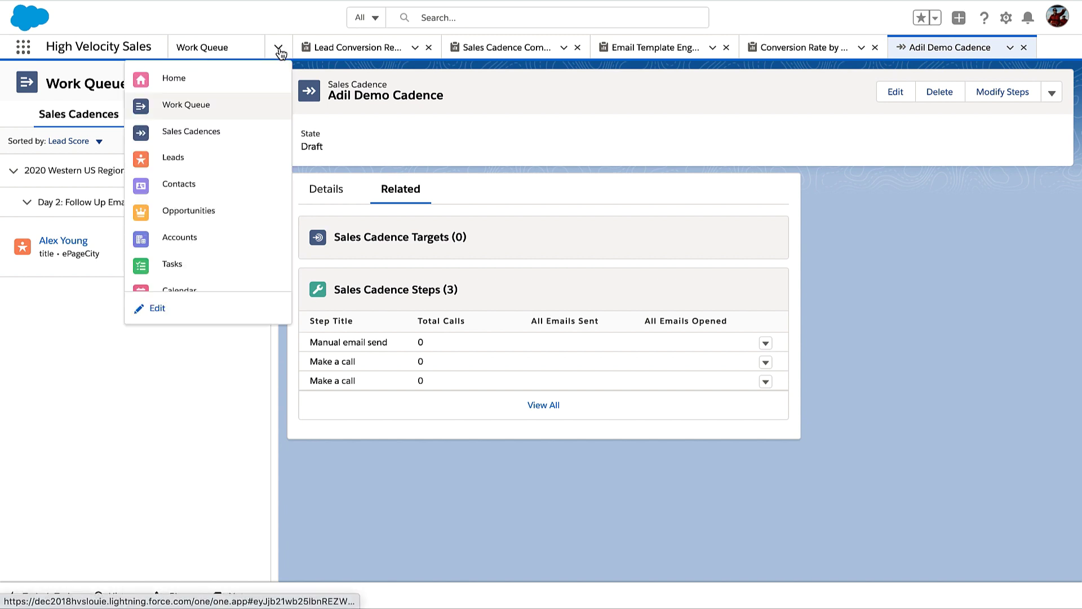
pyautogui.click(250, 138)
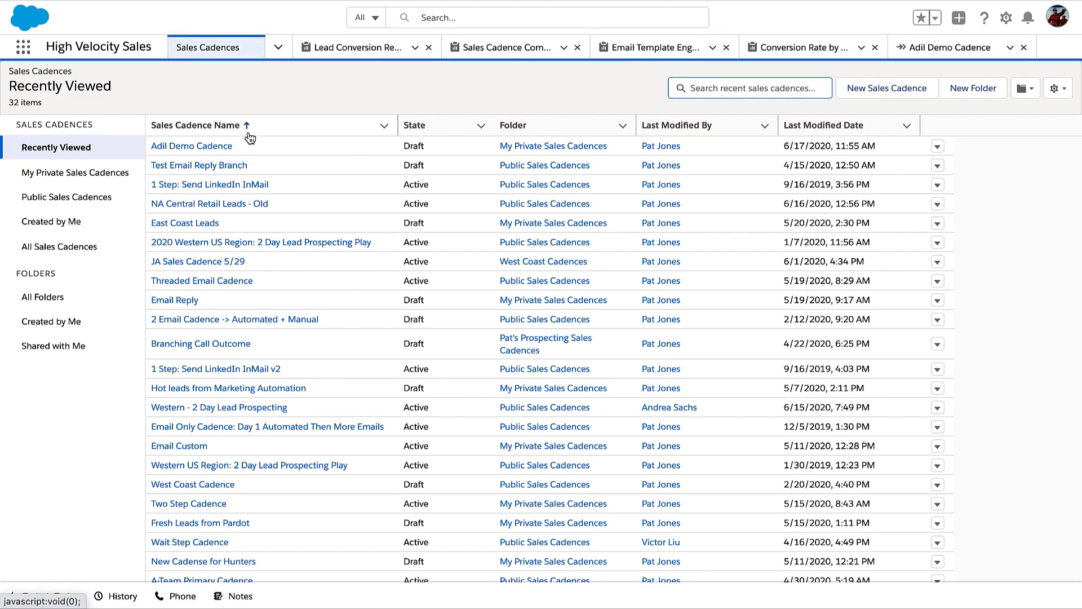
# Create and save the 'NA Central Retail Leads' sales cadence, then add an element after Start
pyautogui.click(874, 91)
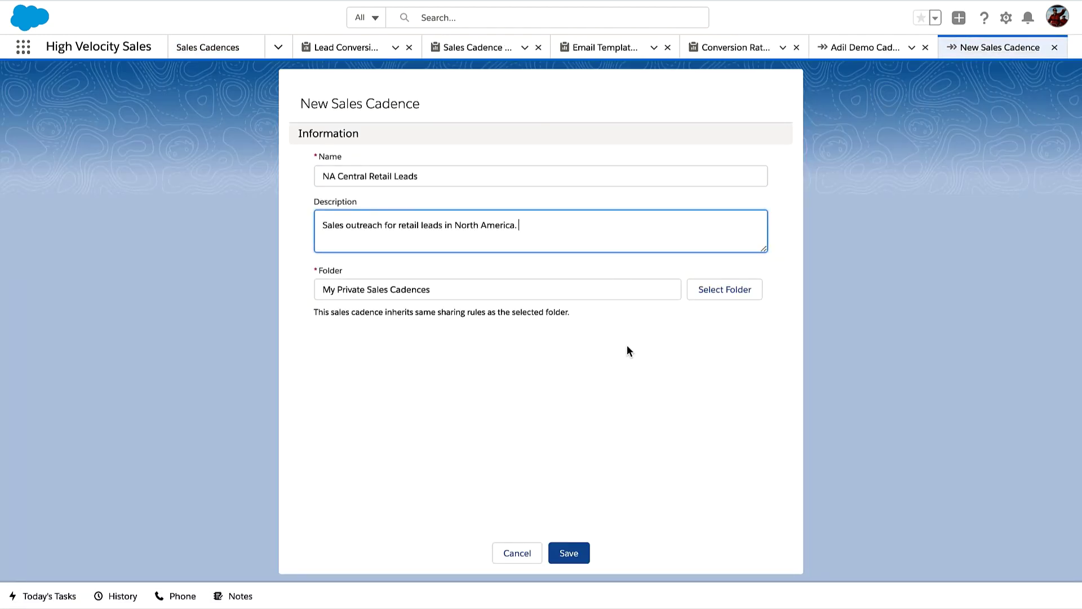
pyautogui.click(579, 551)
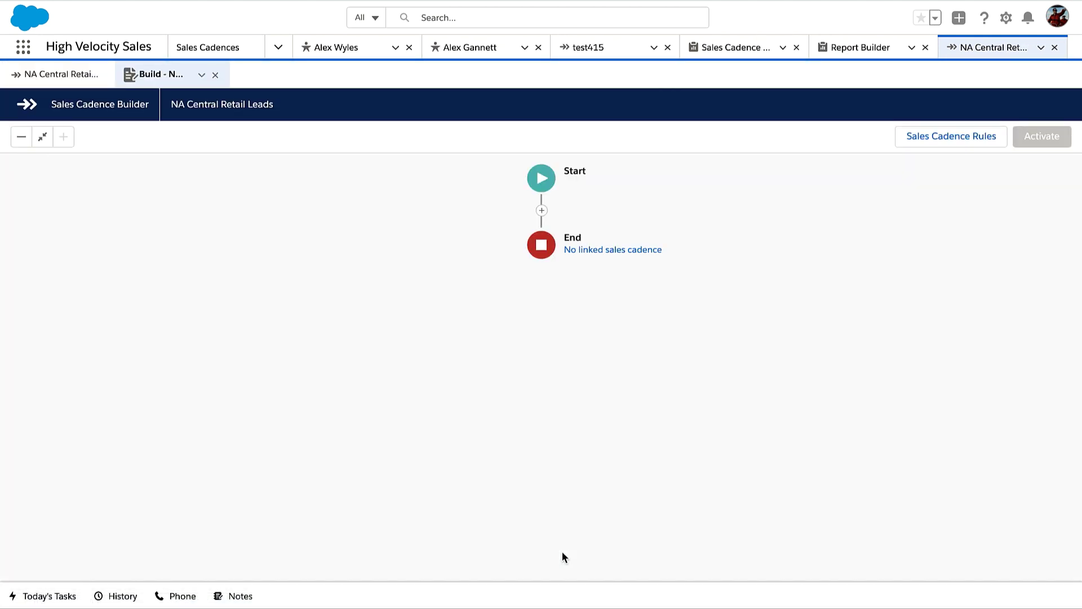
pyautogui.click(541, 212)
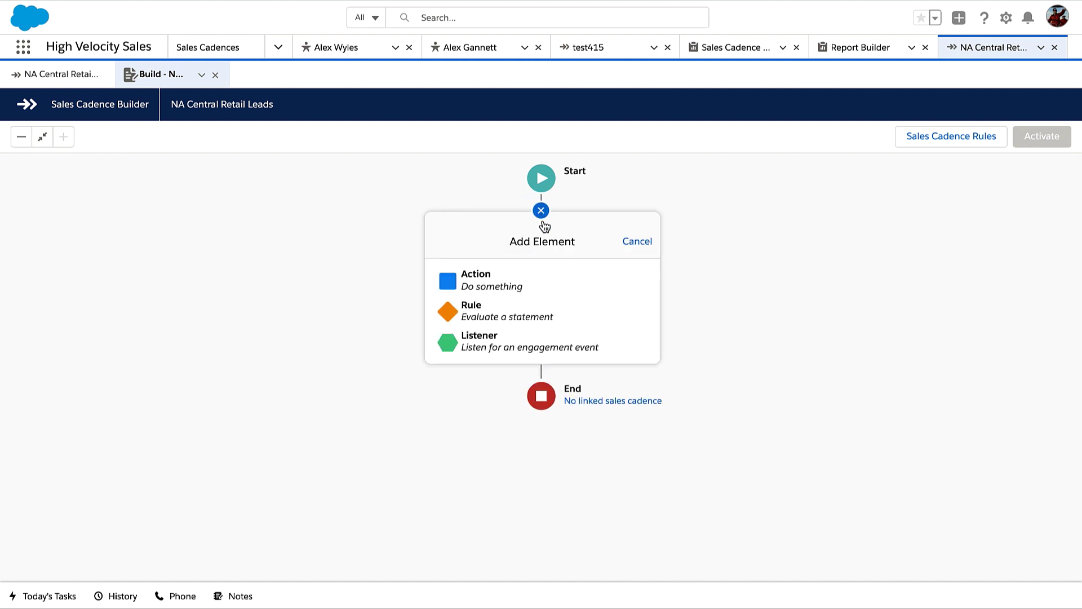
# Add an 'Introductory Call' step described 'This is the initial outreach.' with the First Call - Retail script
pyautogui.click(556, 279)
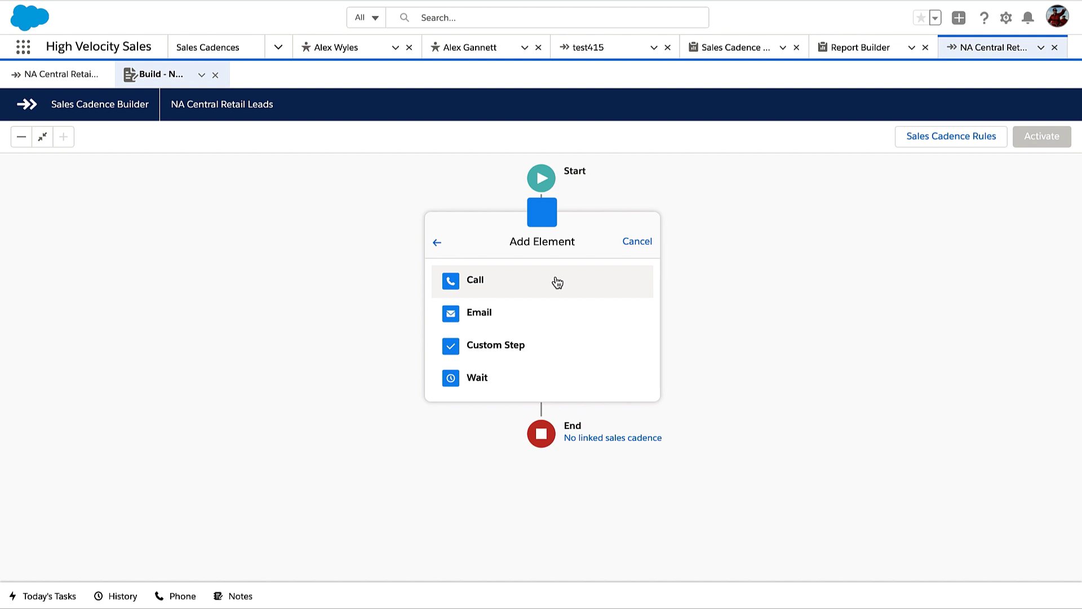
pyautogui.click(557, 282)
pyautogui.write('Introductory Call')
pyautogui.press('Tab')
pyautogui.press('Tab')
pyautogui.write('This is the initial outreach.')
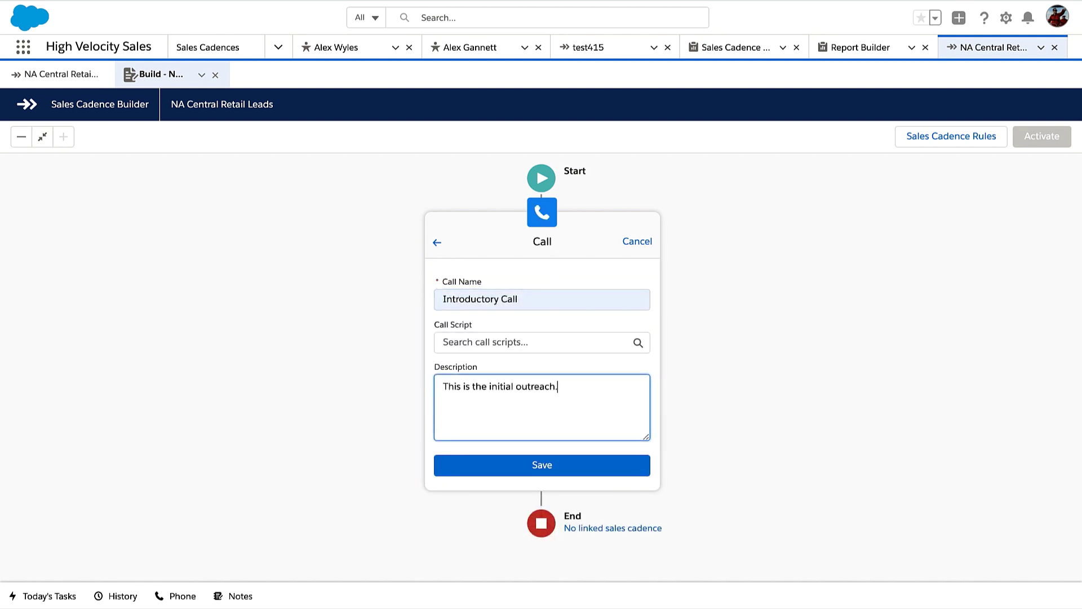
pyautogui.click(529, 343)
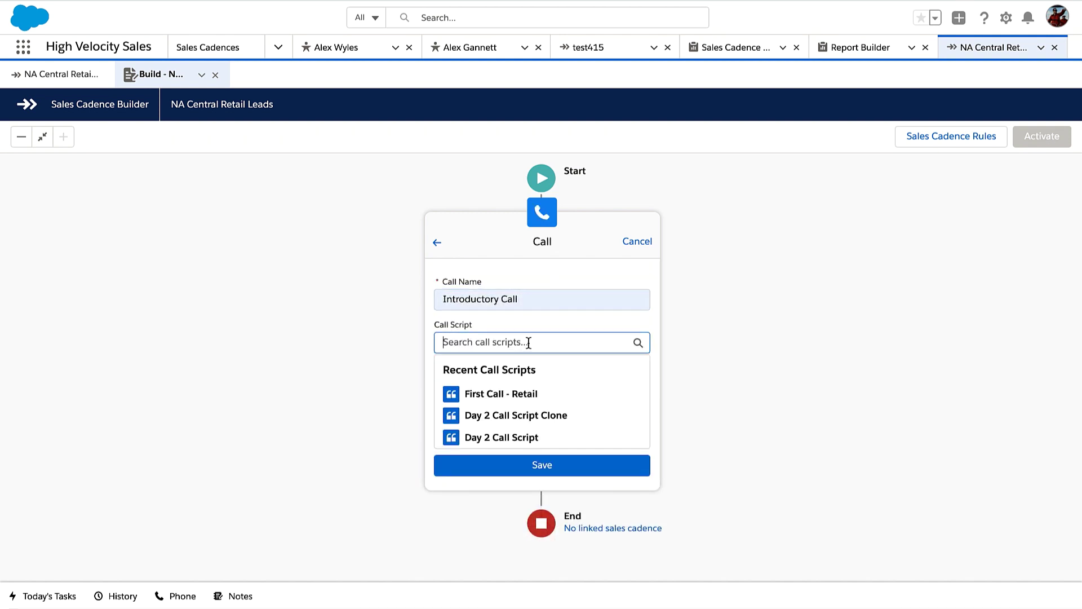
pyautogui.click(547, 394)
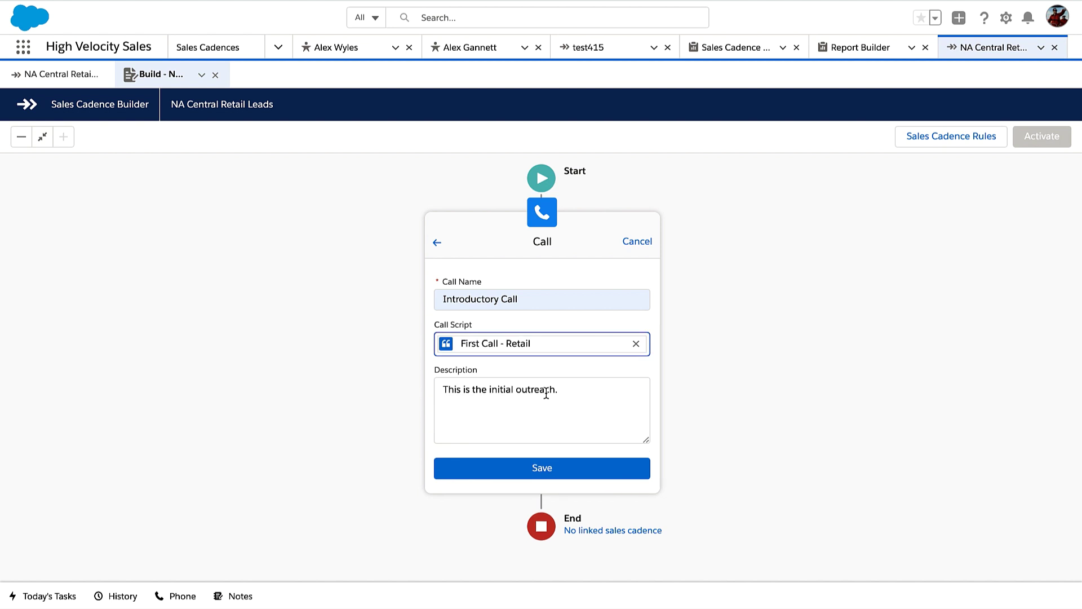
pyautogui.click(560, 467)
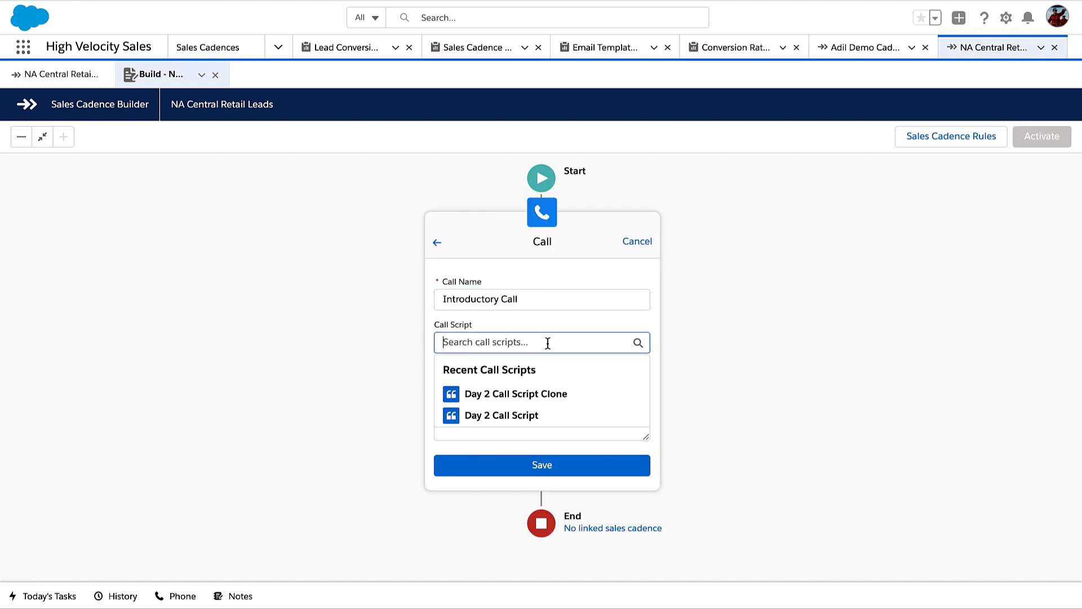
# Reselect the First Call - Retail script, save the call step, and preview the script
pyautogui.write('Fi')
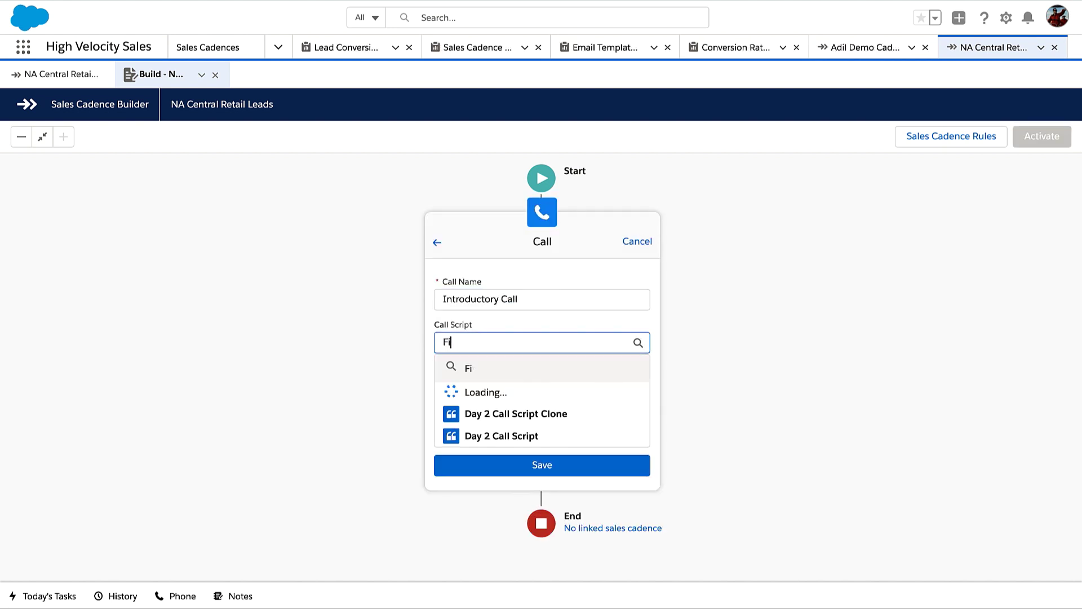
pyautogui.write('rst Call')
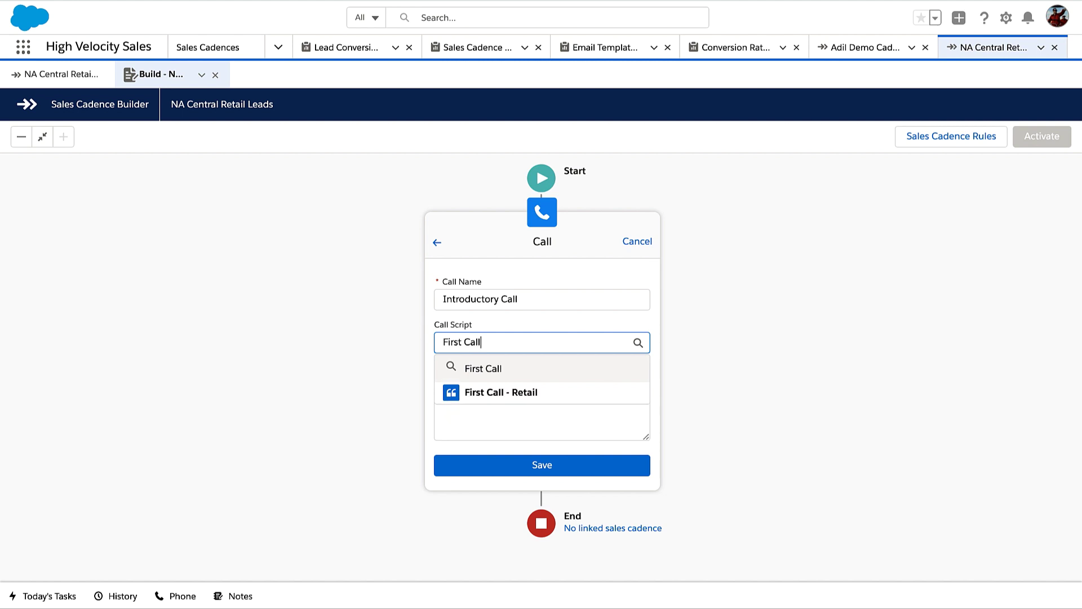
pyautogui.click(551, 390)
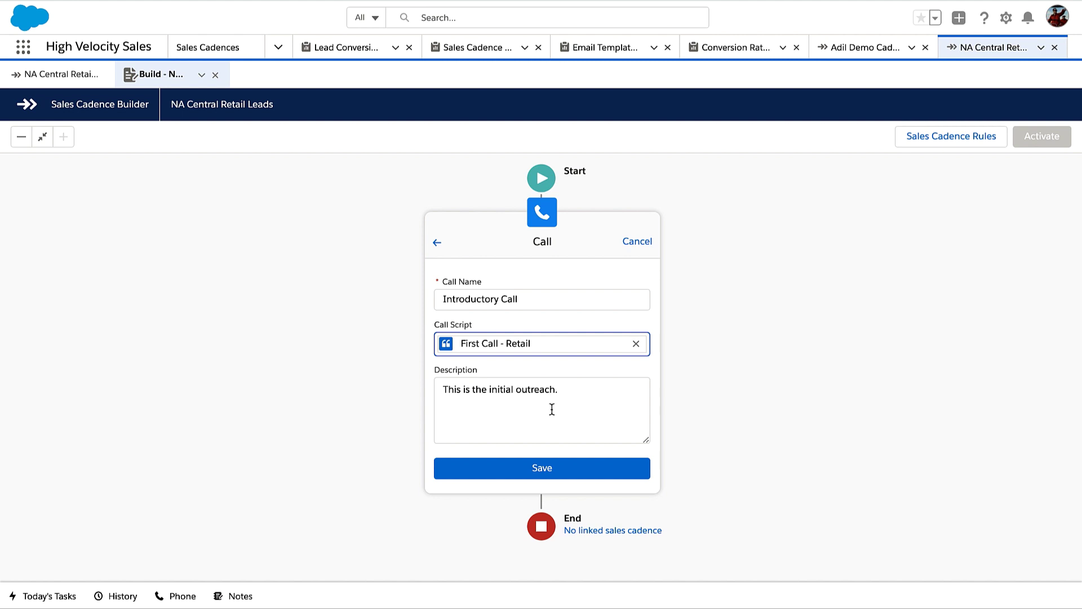
pyautogui.click(556, 469)
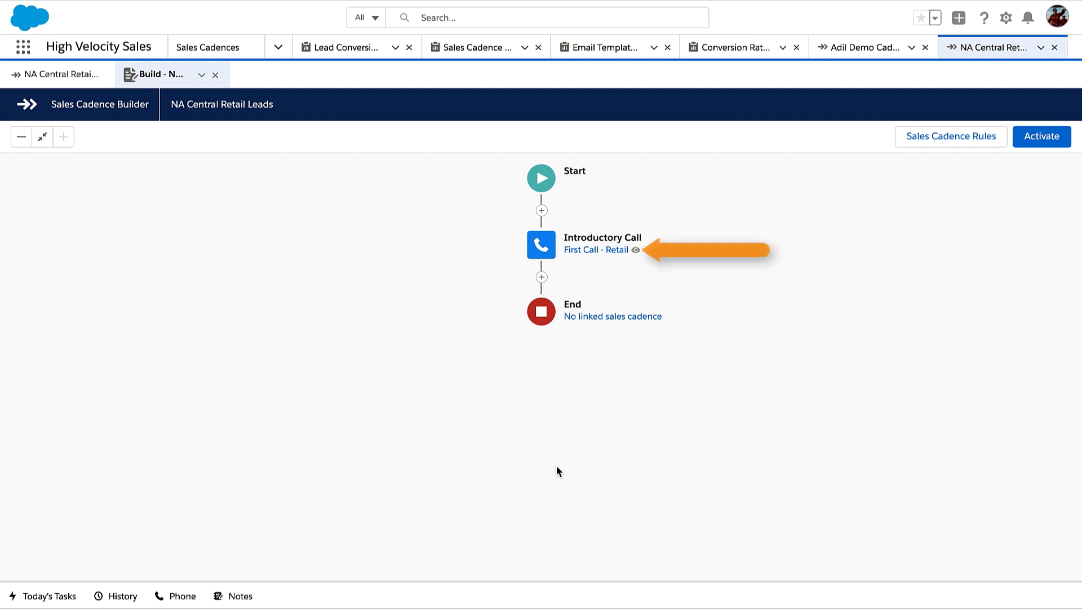
pyautogui.click(636, 251)
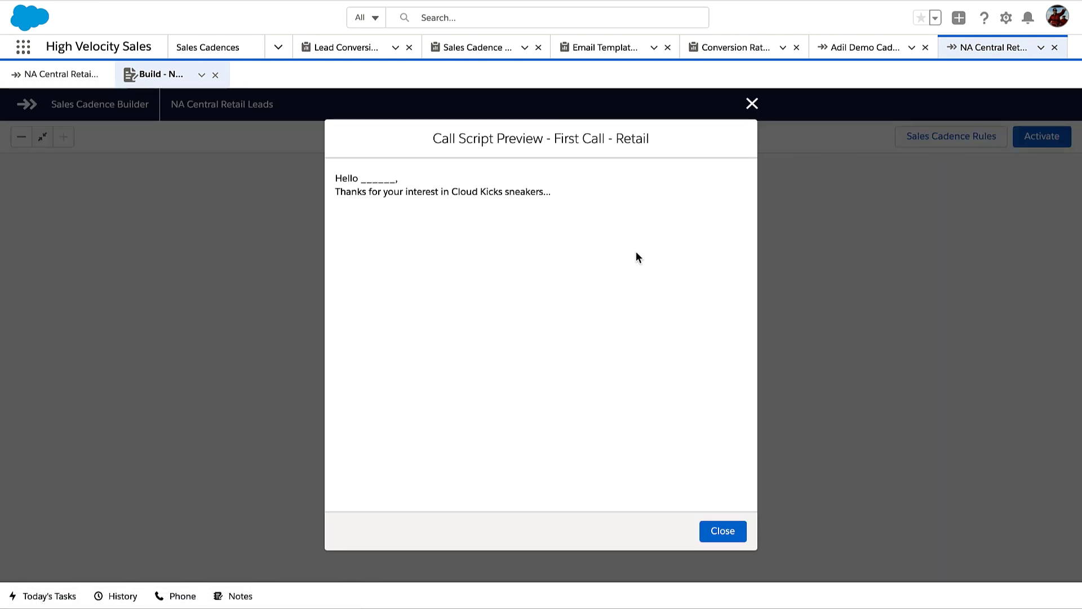
pyautogui.click(752, 104)
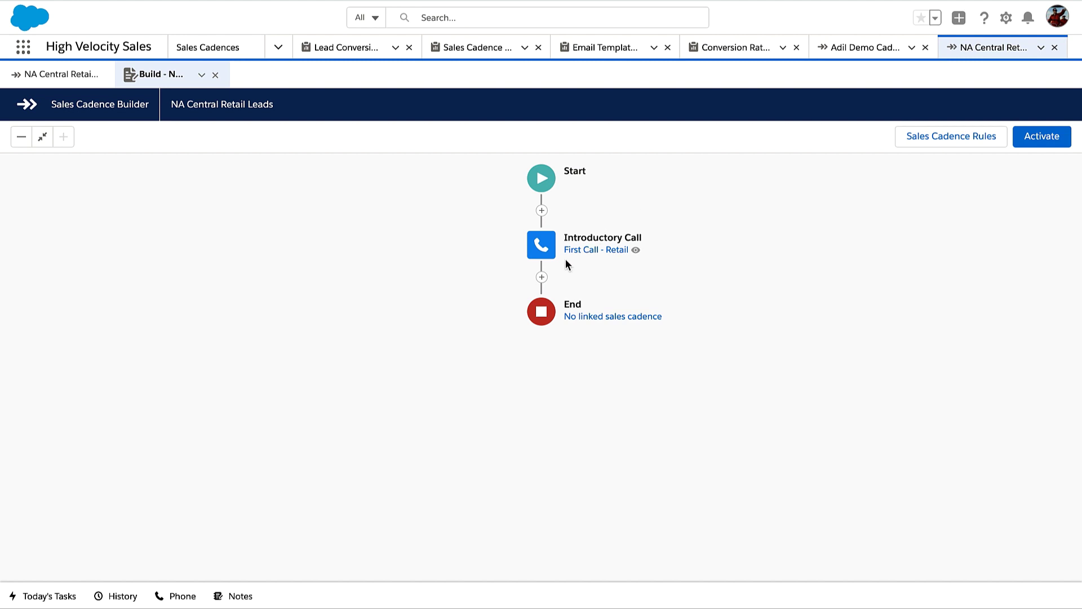
pyautogui.click(542, 278)
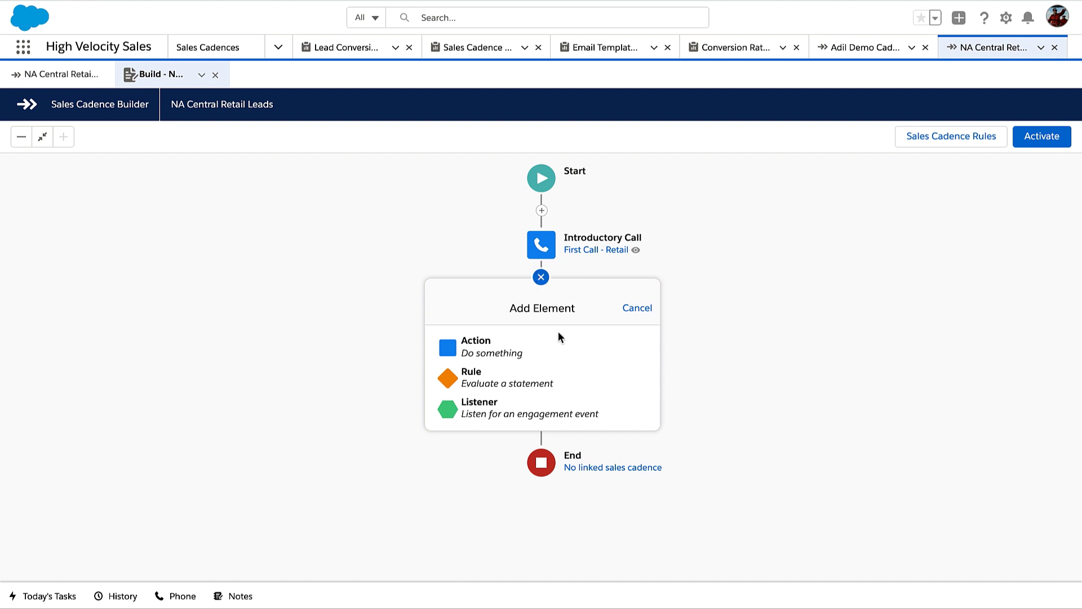
# Add a Call Result rule after Introductory Call that branches on 'Meaningful Connect'
pyautogui.click(567, 379)
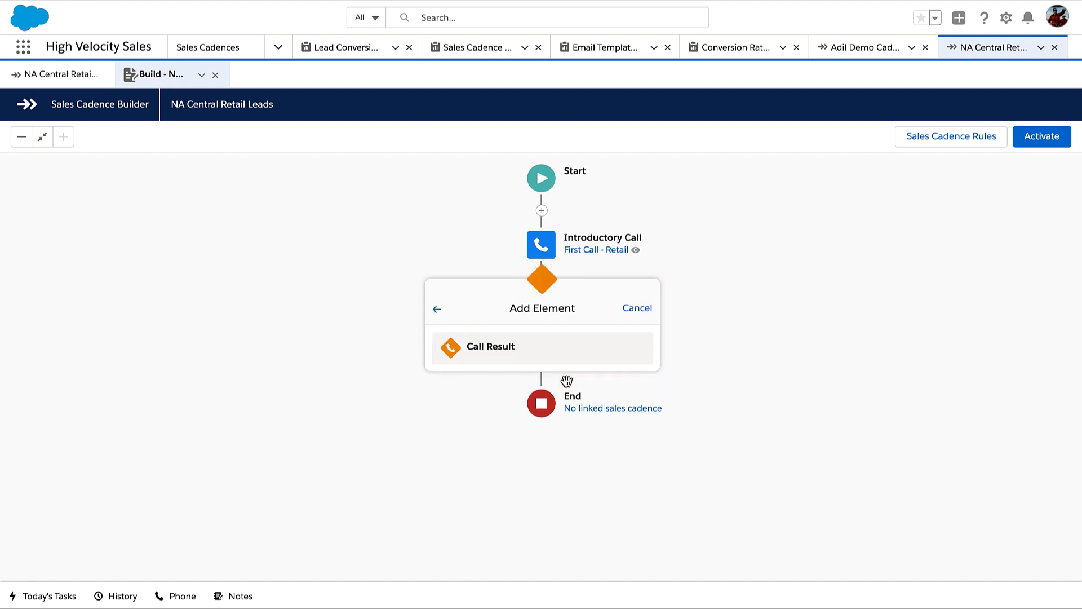
pyautogui.click(550, 352)
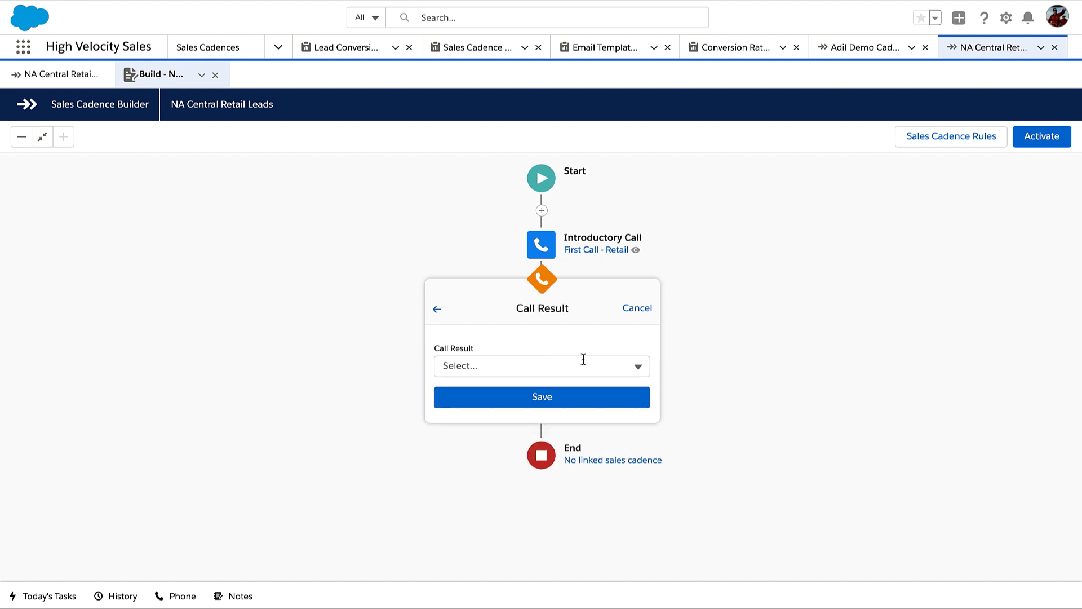
pyautogui.click(638, 367)
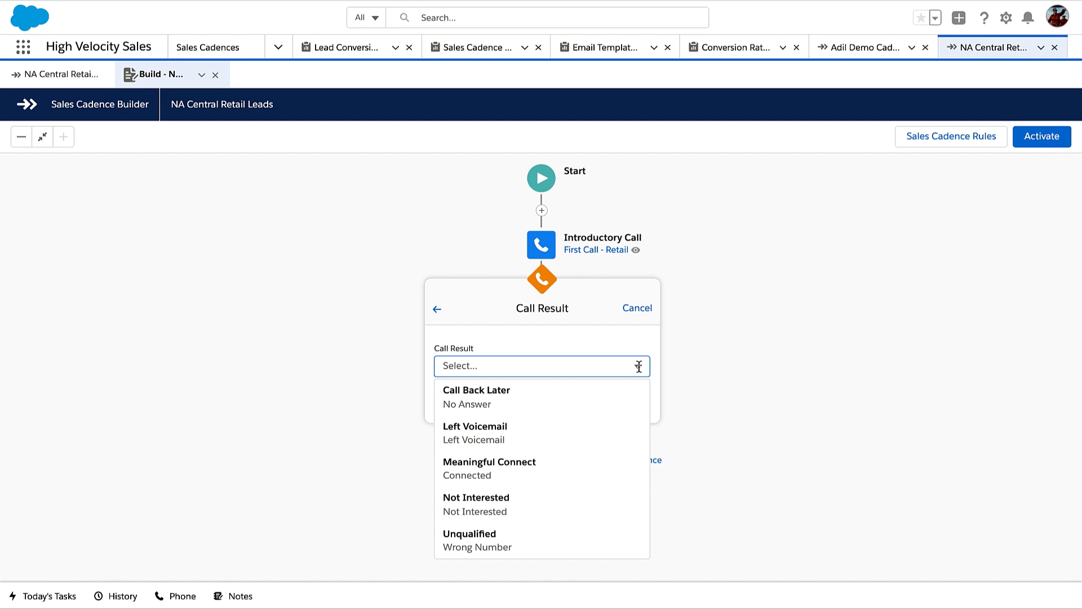
pyautogui.click(598, 472)
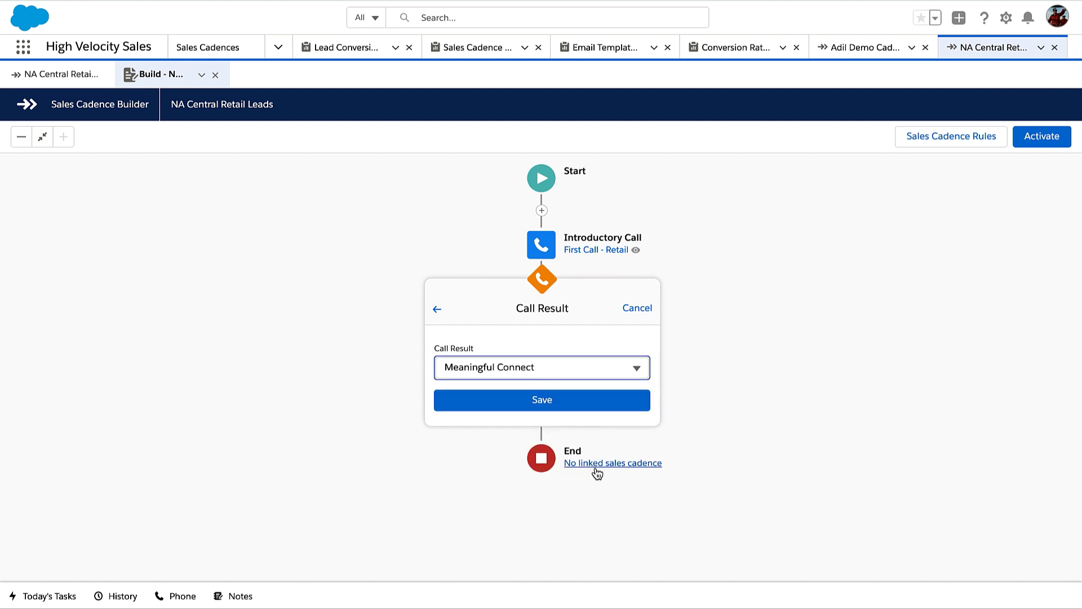
pyautogui.click(569, 400)
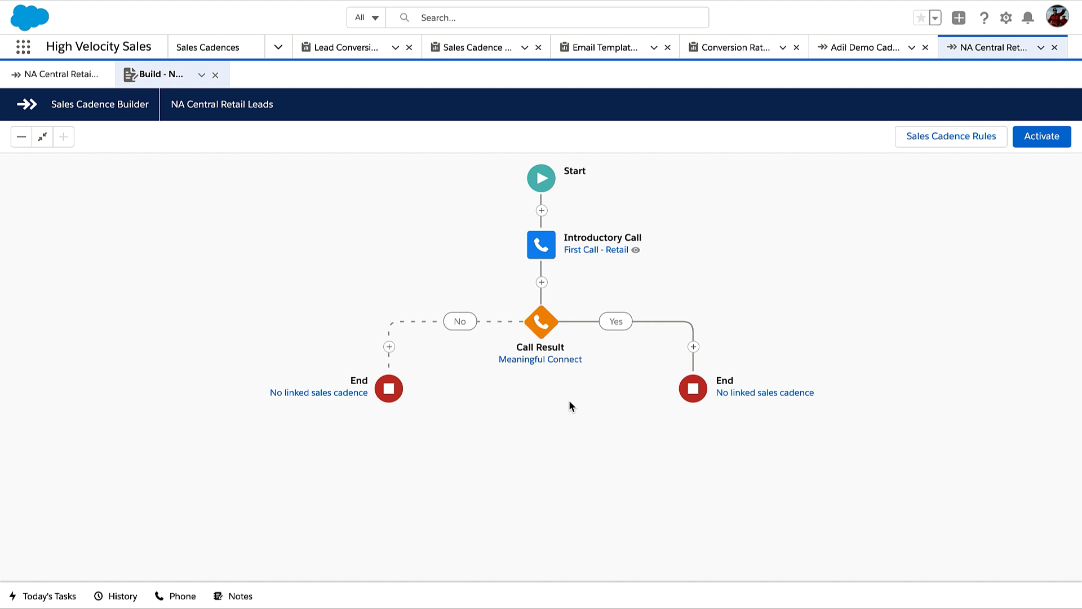
# Add an automated 'Auto Follow-up' email on the No branch using the Automatic Follow-up - Cold Leads template
pyautogui.click(390, 347)
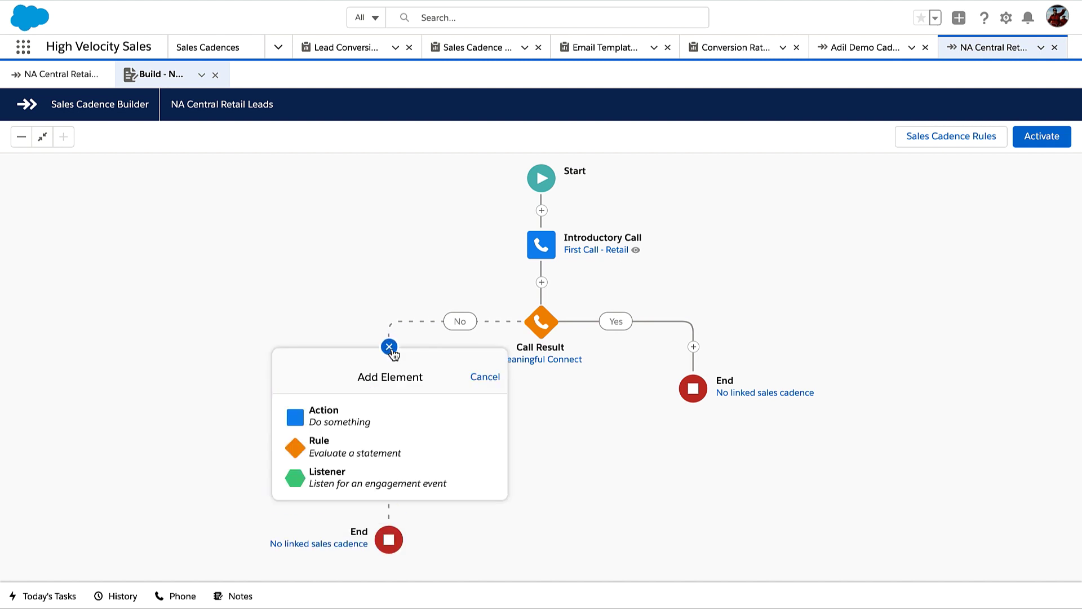
pyautogui.click(391, 416)
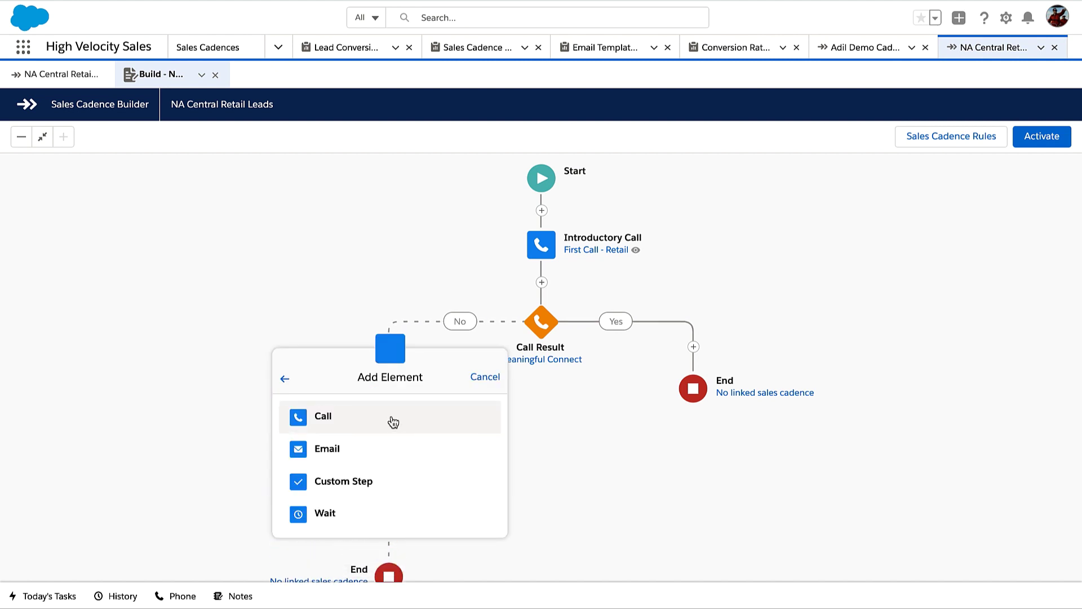
pyautogui.click(405, 453)
pyautogui.click(408, 453)
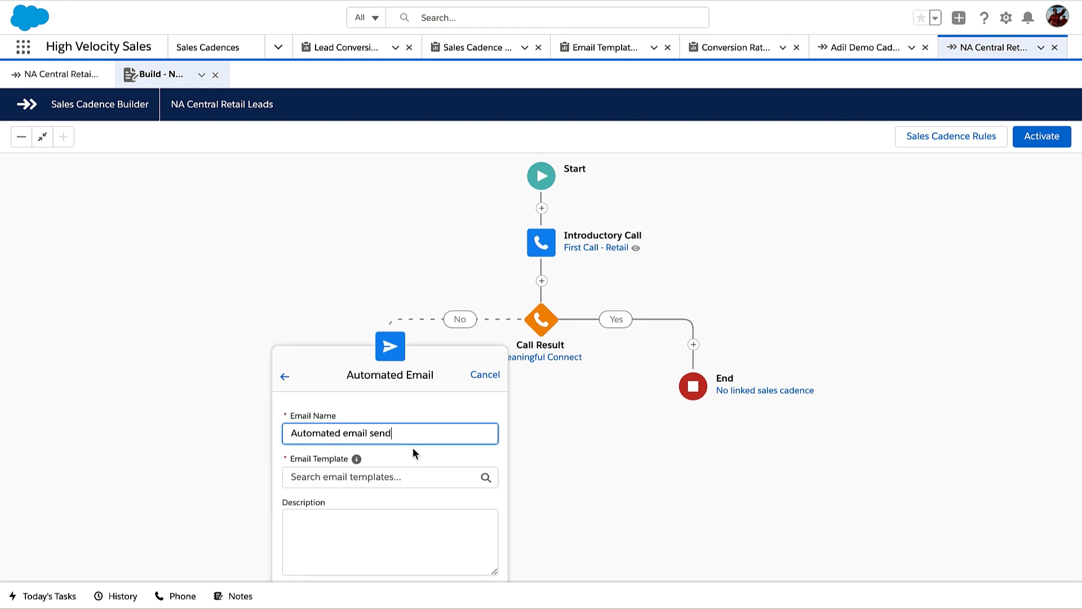
pyautogui.scroll(-2, 534, 450)
pyautogui.scroll(-5, 534, 450)
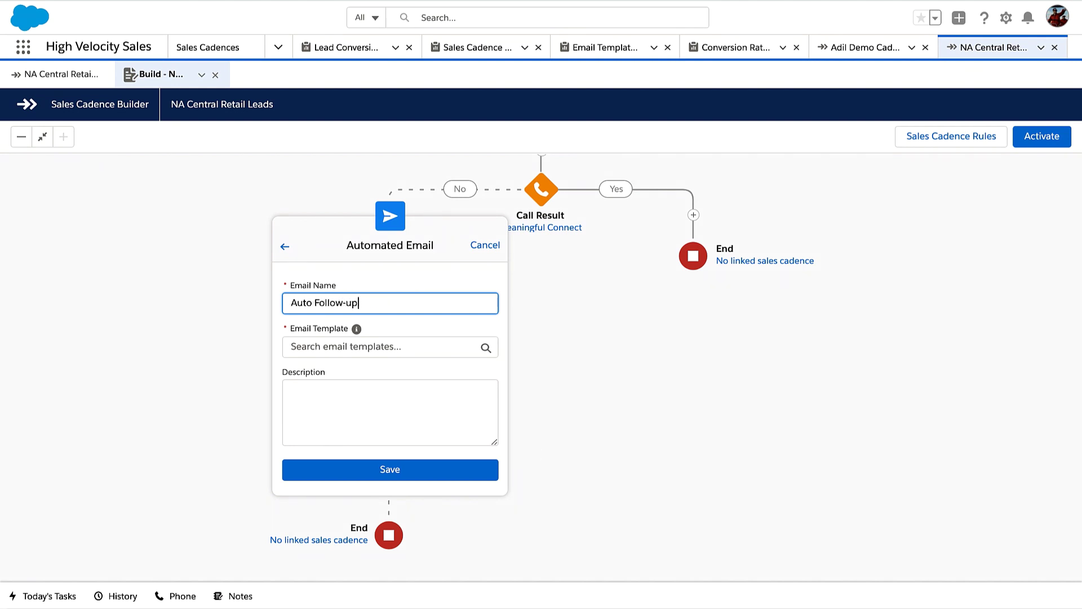
pyautogui.press('Tab')
pyautogui.write('Auto')
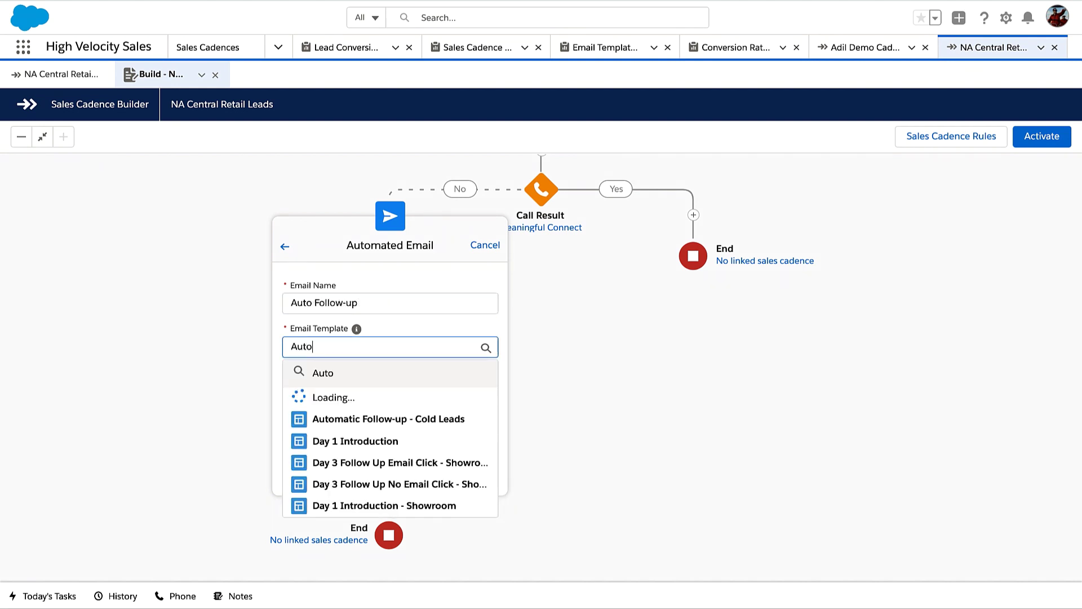
pyautogui.click(439, 399)
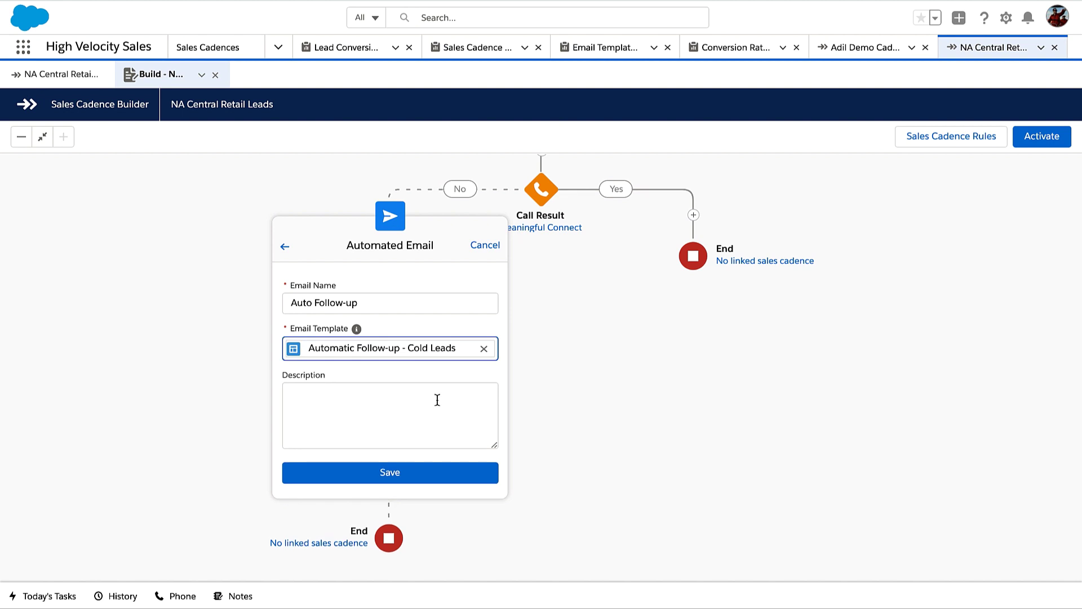
pyautogui.click(432, 478)
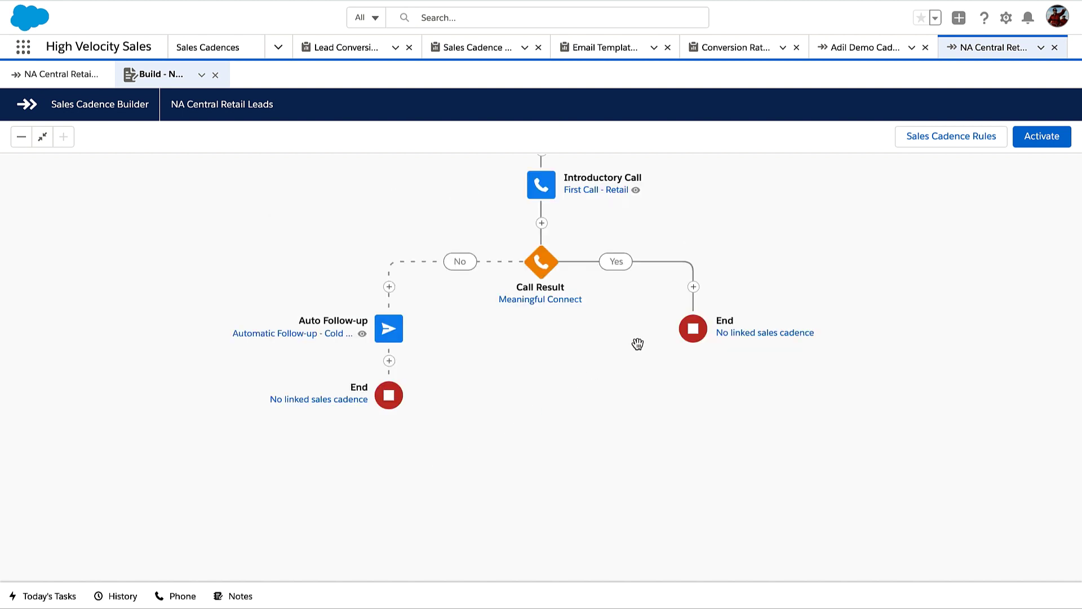
pyautogui.click(694, 296)
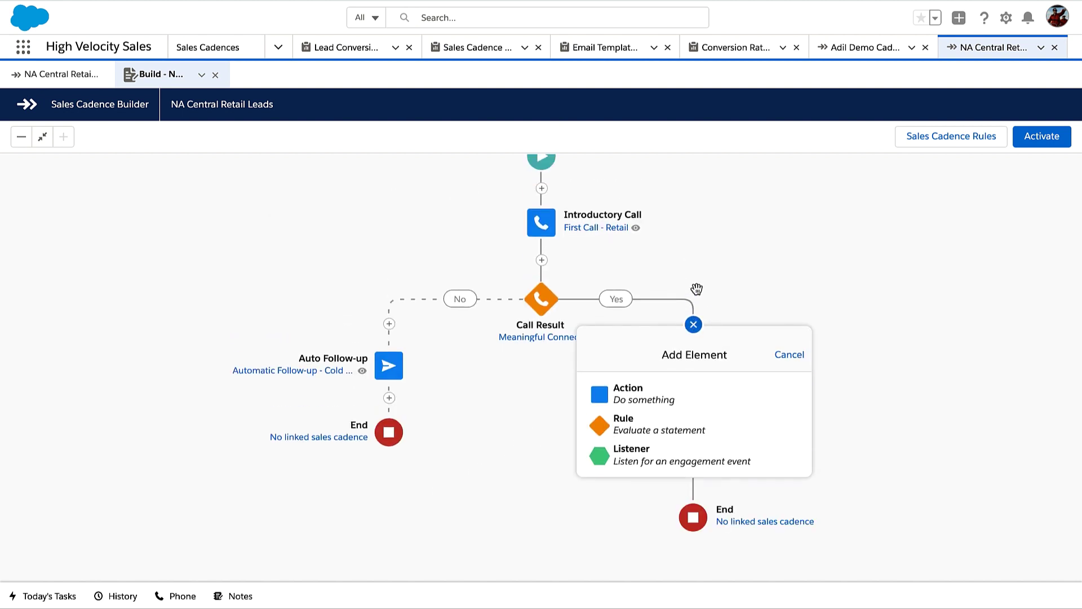
# Add a 2-hour Wait step on the Call Result Yes branch
pyautogui.click(703, 397)
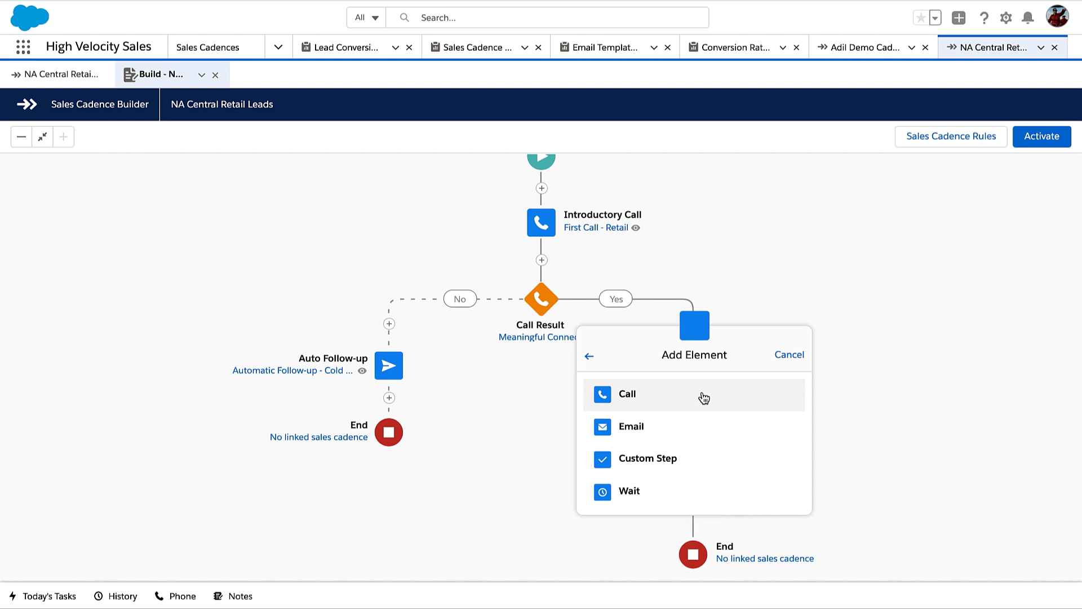
pyautogui.click(705, 488)
pyautogui.click(787, 407)
pyautogui.click(788, 408)
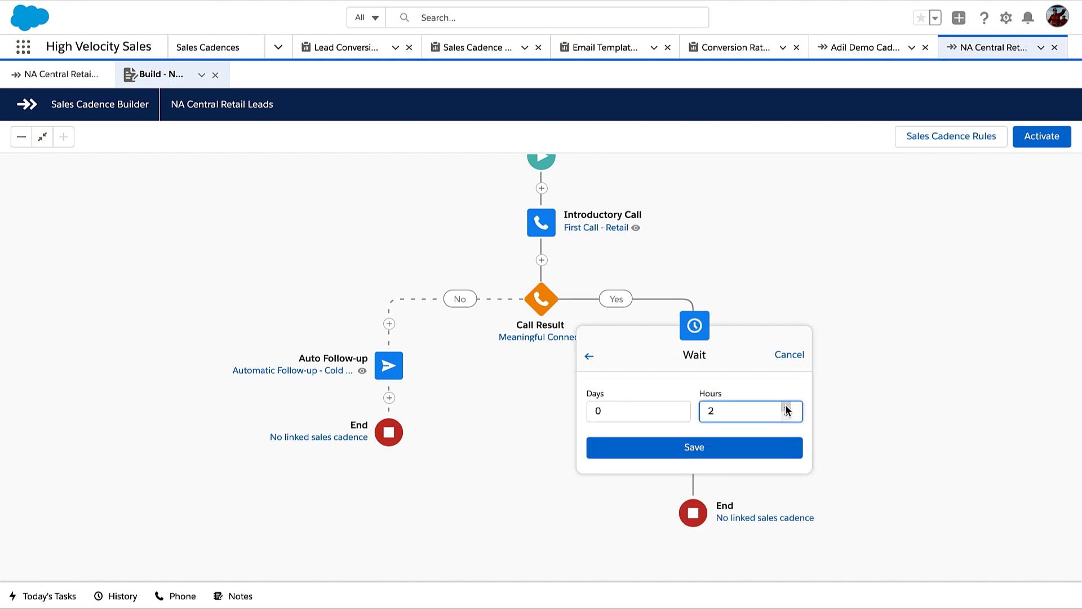
pyautogui.click(737, 446)
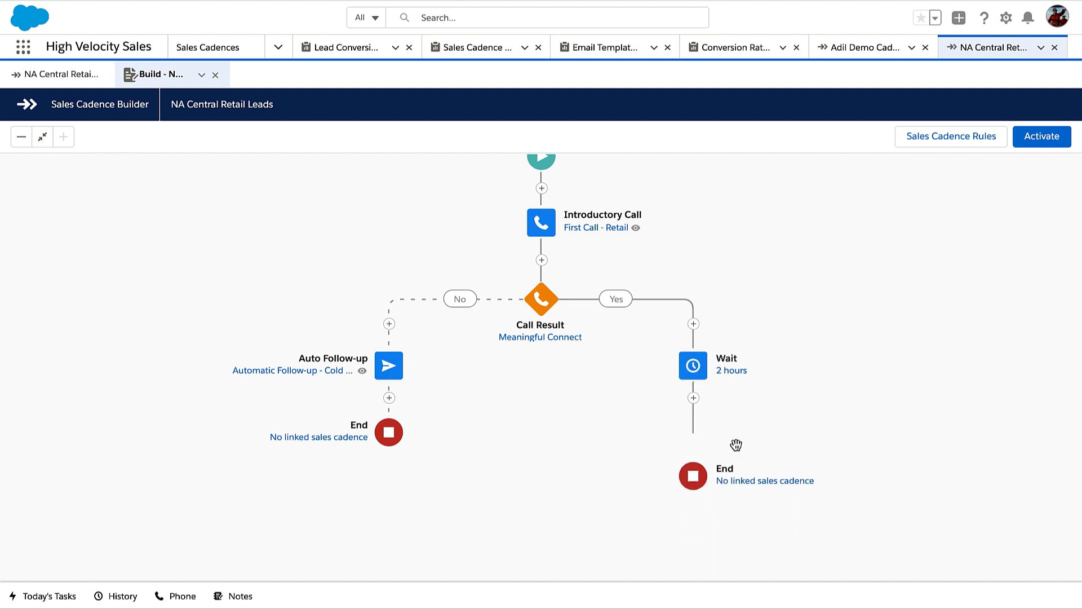
# After the wait, add a manually sent email step named 'Follow-up Warm Leads'
pyautogui.click(694, 398)
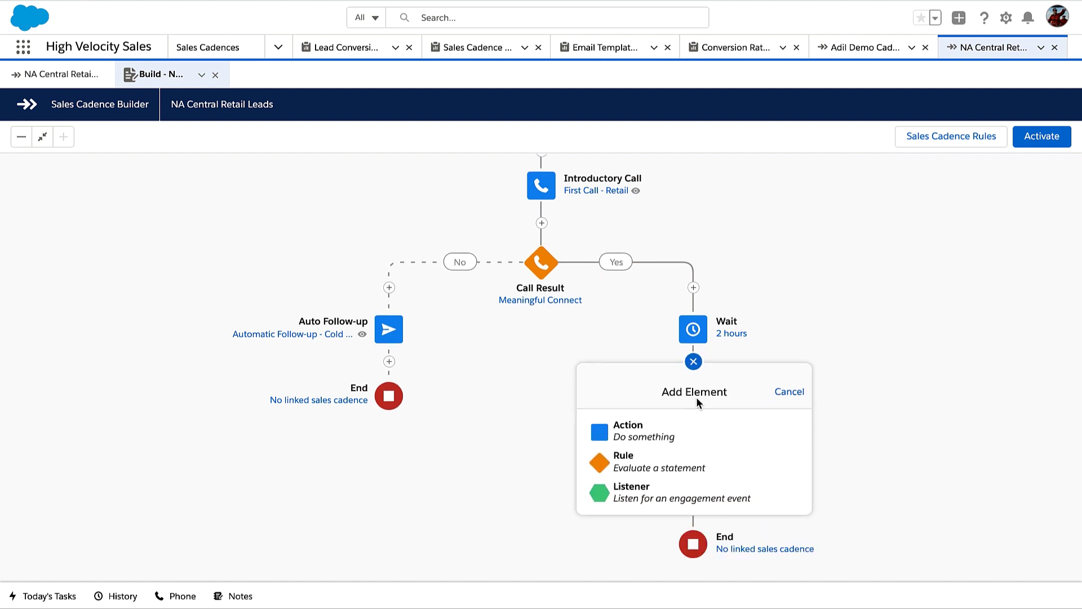
pyautogui.click(704, 431)
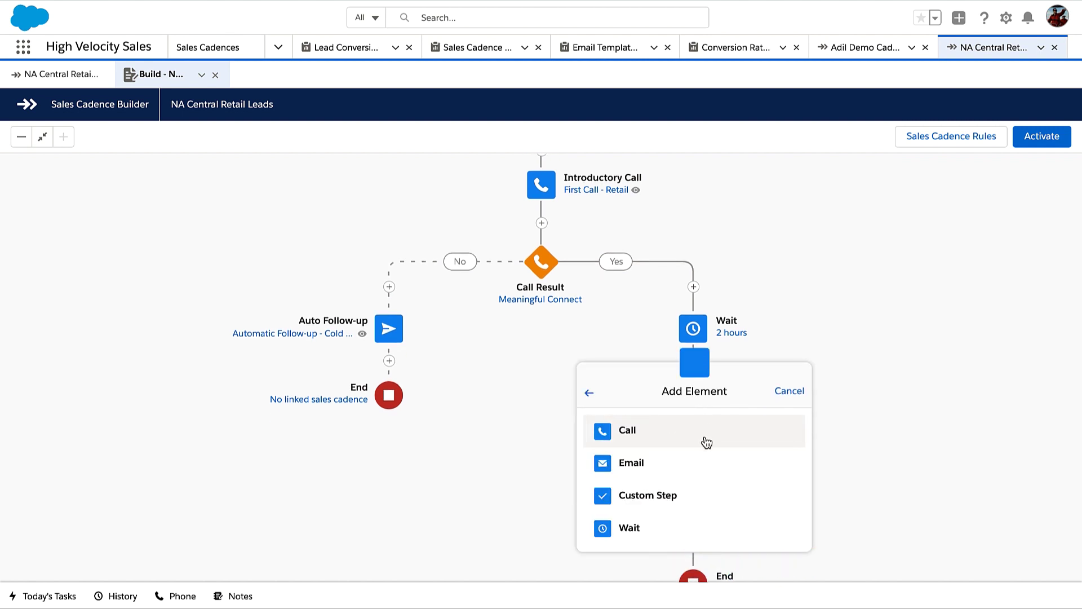
pyautogui.click(704, 463)
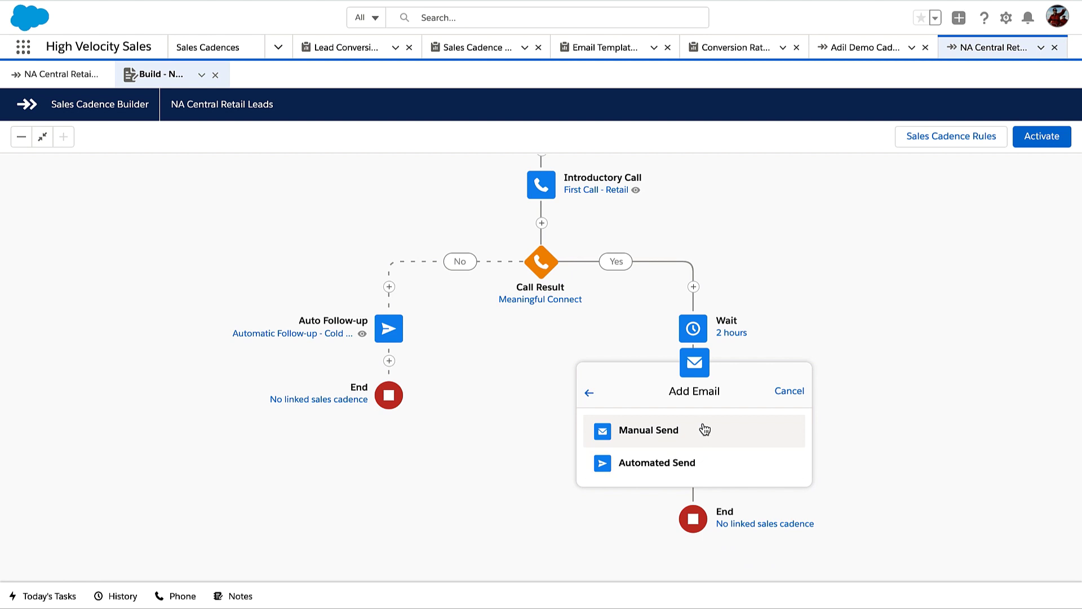
pyautogui.click(703, 431)
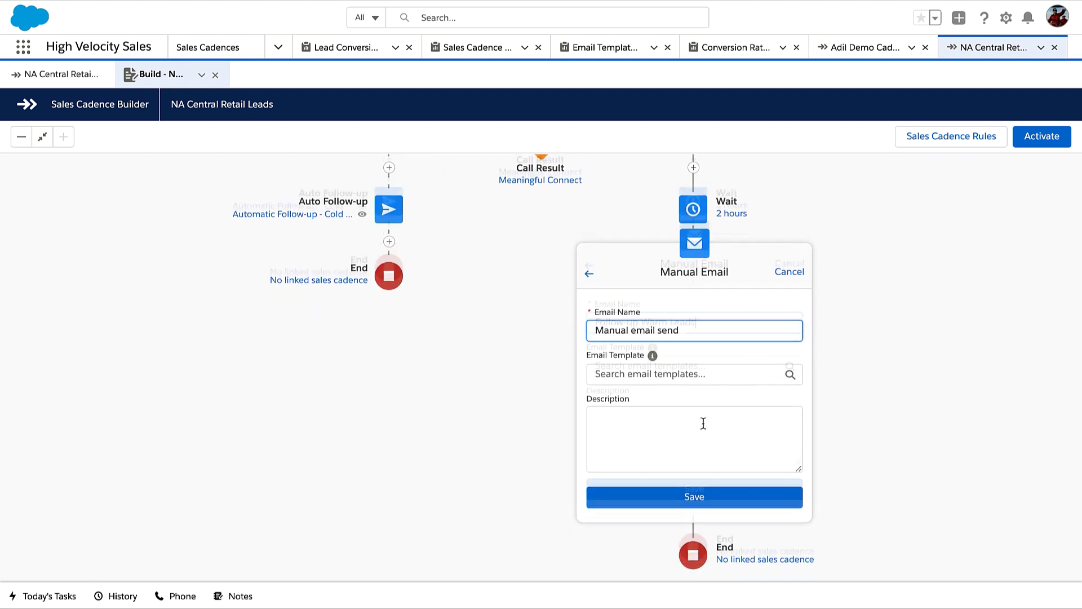
pyautogui.hotkey('ctrl', 'a')
pyautogui.write('Follow-up Warm Leads')
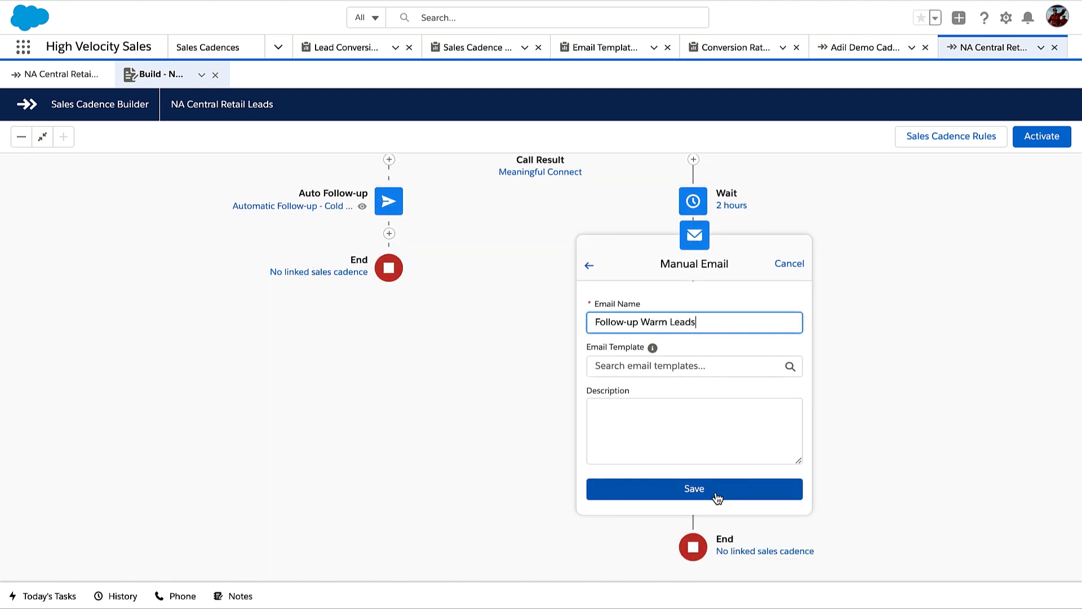
pyautogui.click(716, 489)
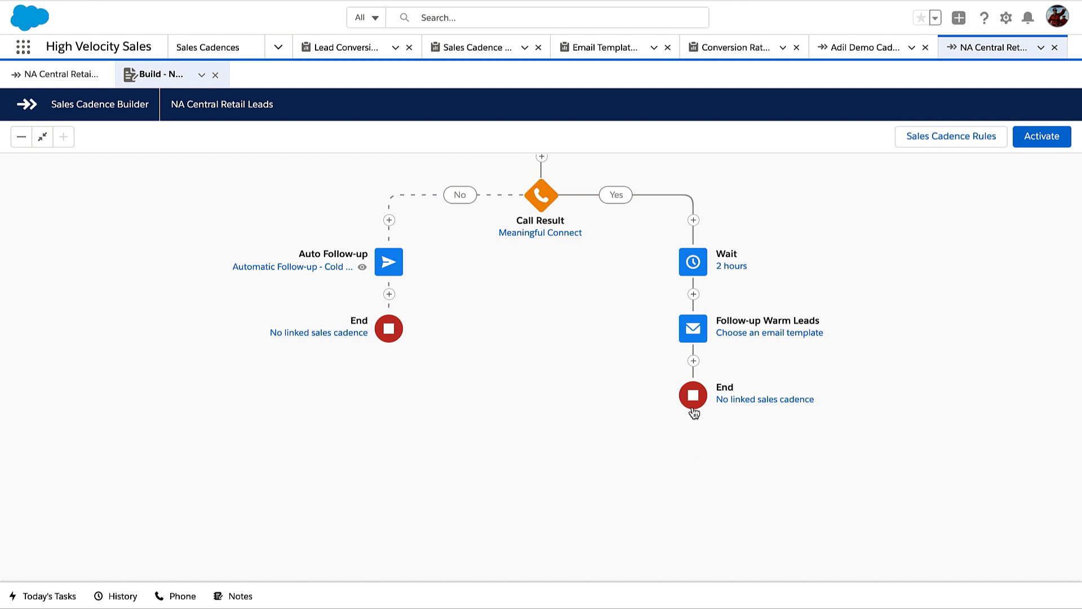
# Add an Email Open listener after the warm-leads email, listening for up to 2 days
pyautogui.click(693, 361)
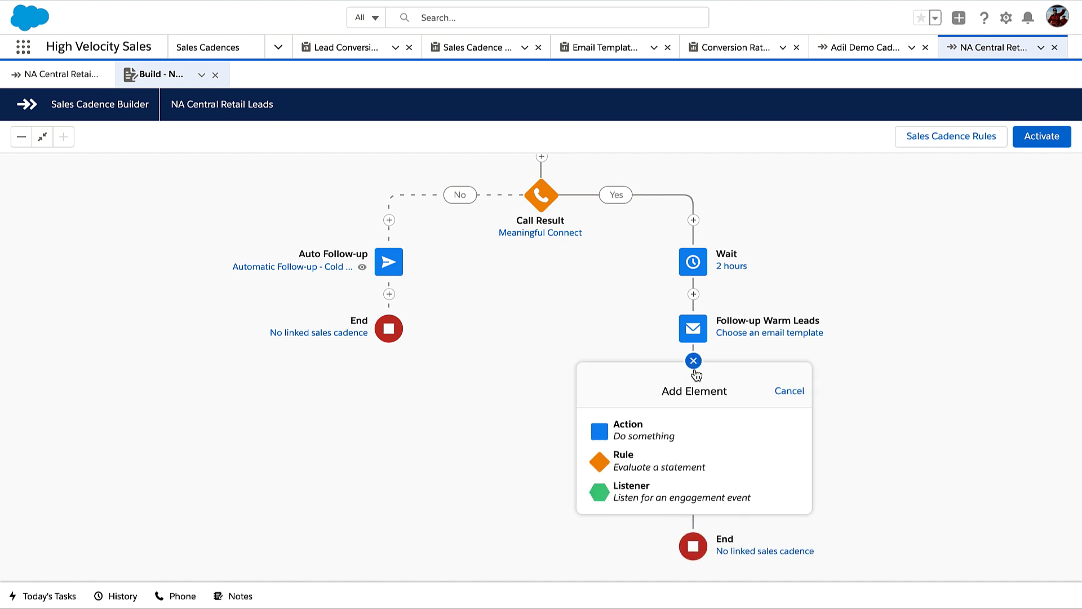
pyautogui.click(710, 492)
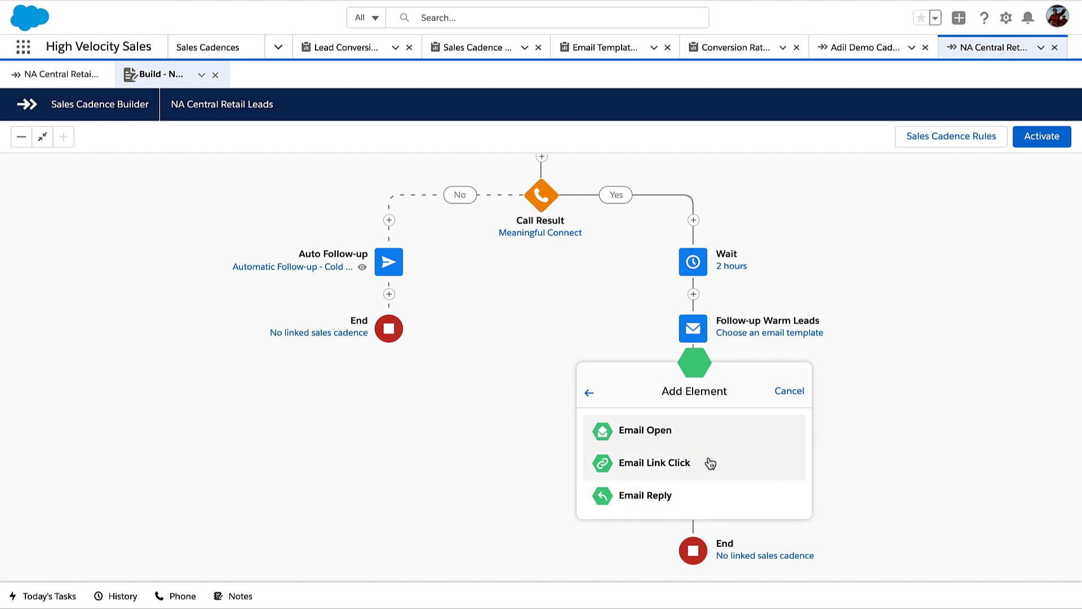
pyautogui.click(708, 430)
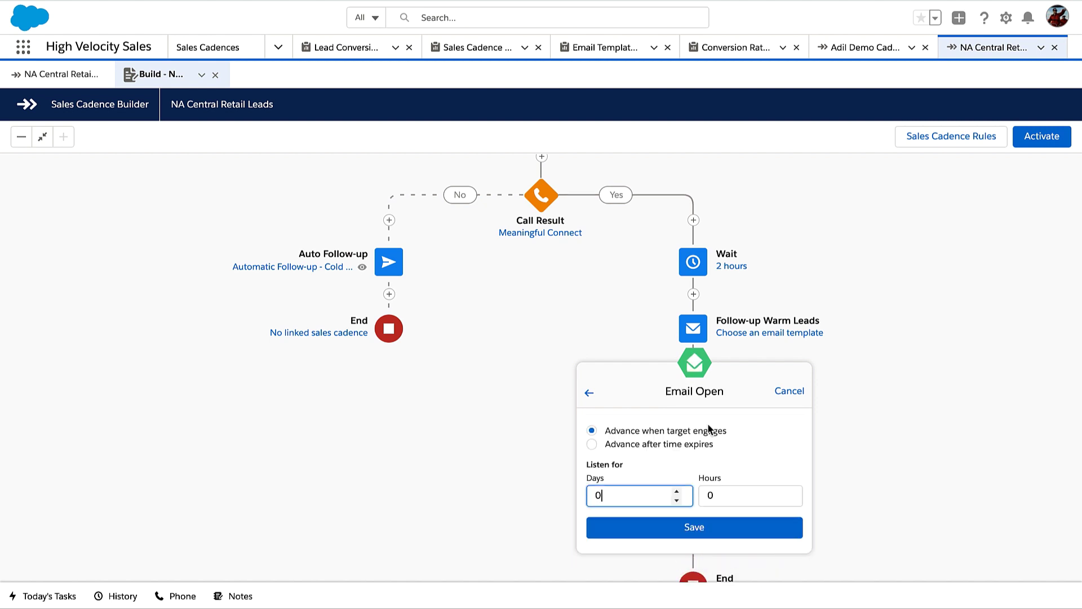
pyautogui.click(677, 491)
pyautogui.click(677, 491)
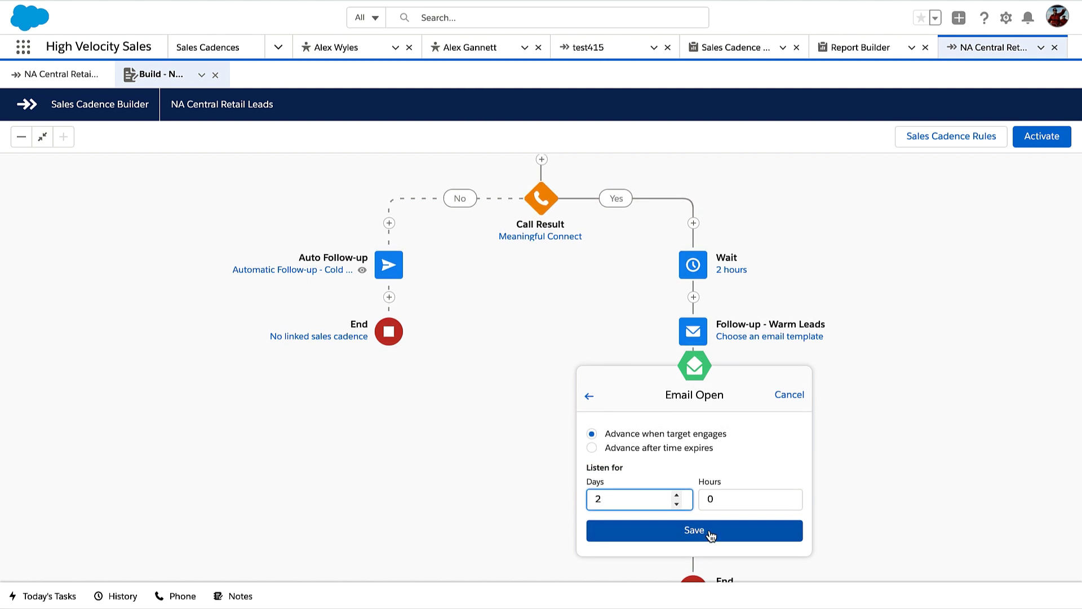
pyautogui.click(710, 531)
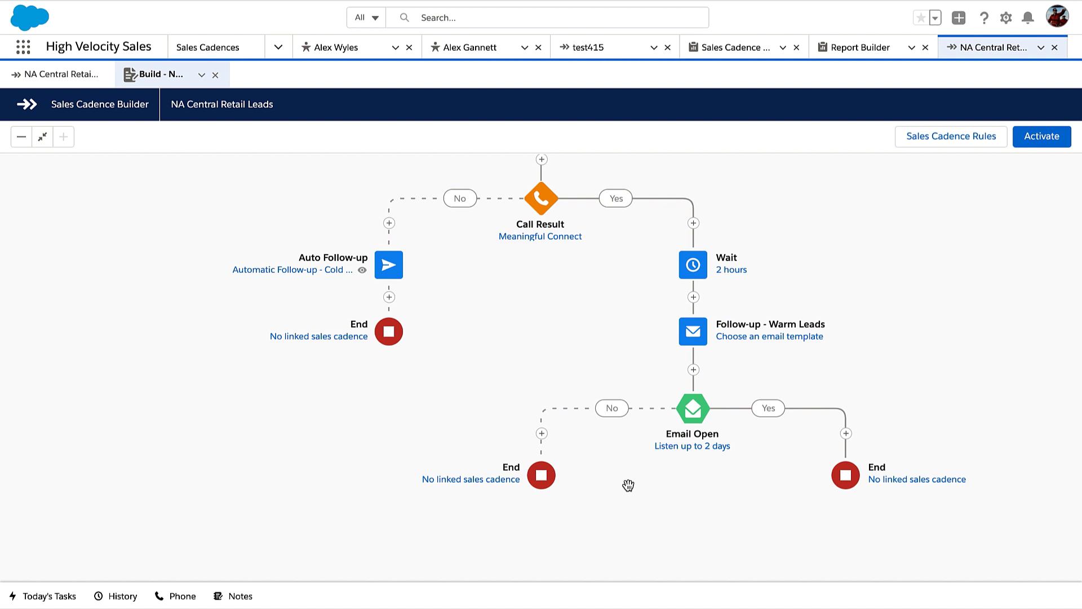
pyautogui.click(543, 434)
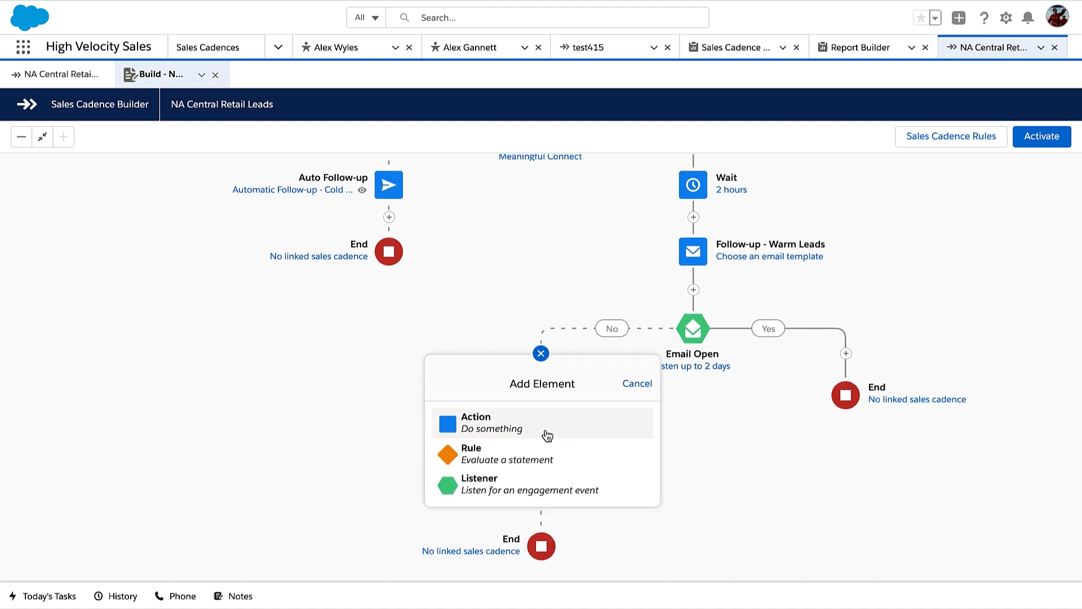
# On the Email Open No branch, add automated email 'Auto Follow-up 2' using the Cold Leads template
pyautogui.click(547, 433)
pyautogui.click(549, 453)
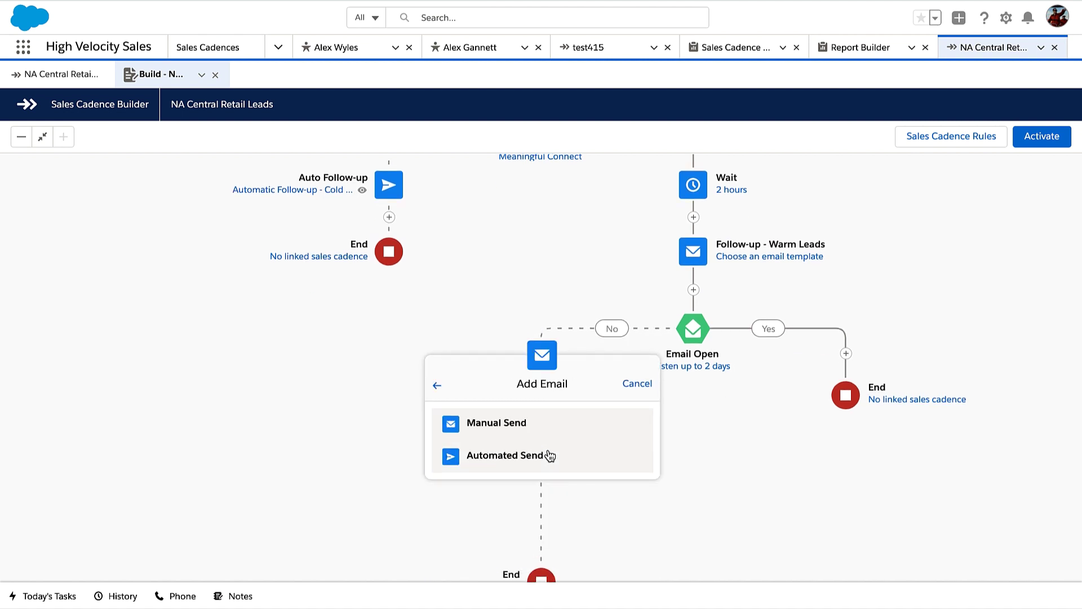
pyautogui.click(568, 455)
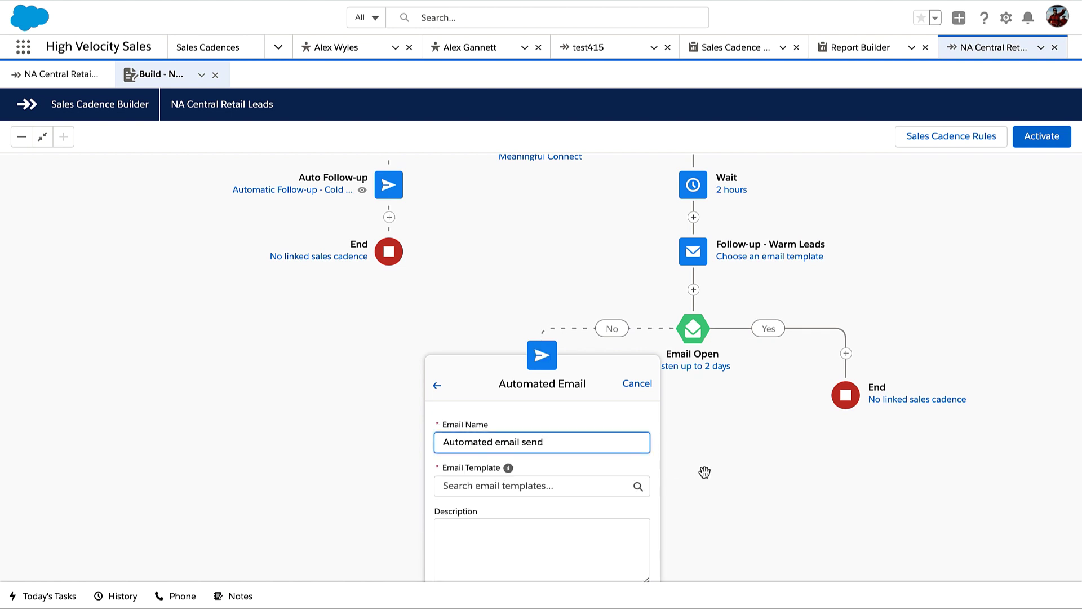
pyautogui.hotkey('ctrl', 'a')
pyautogui.write('Auto Follow-up 2')
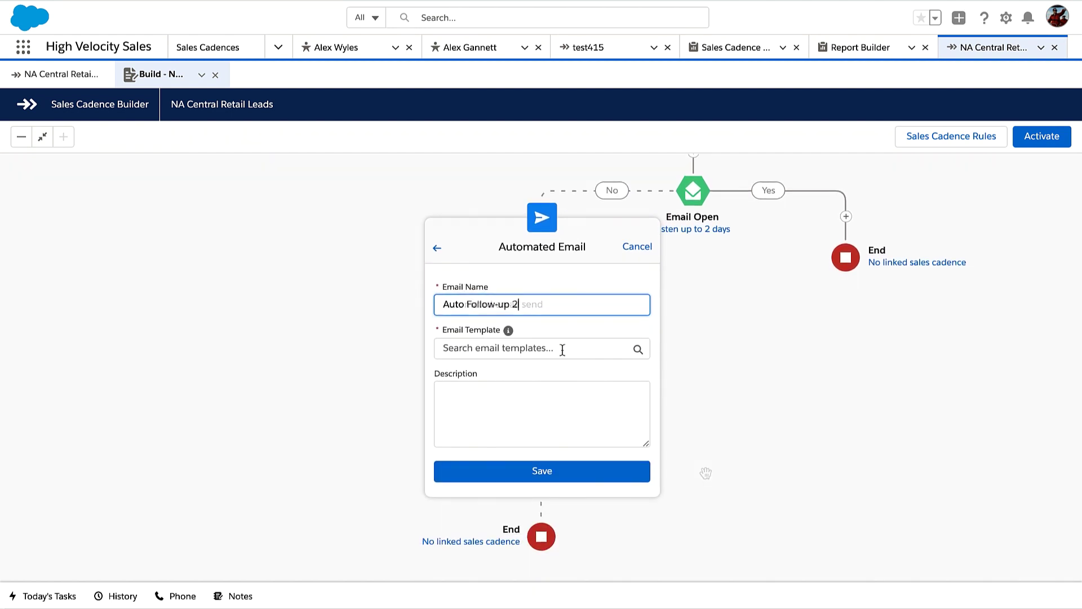
pyautogui.click(562, 349)
pyautogui.click(561, 396)
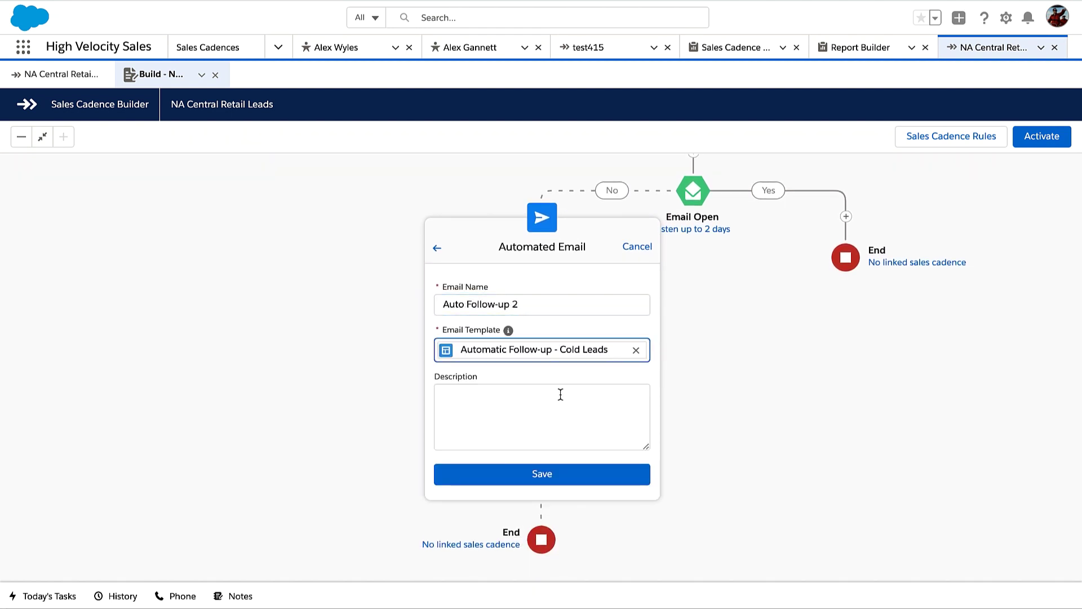
pyautogui.click(559, 473)
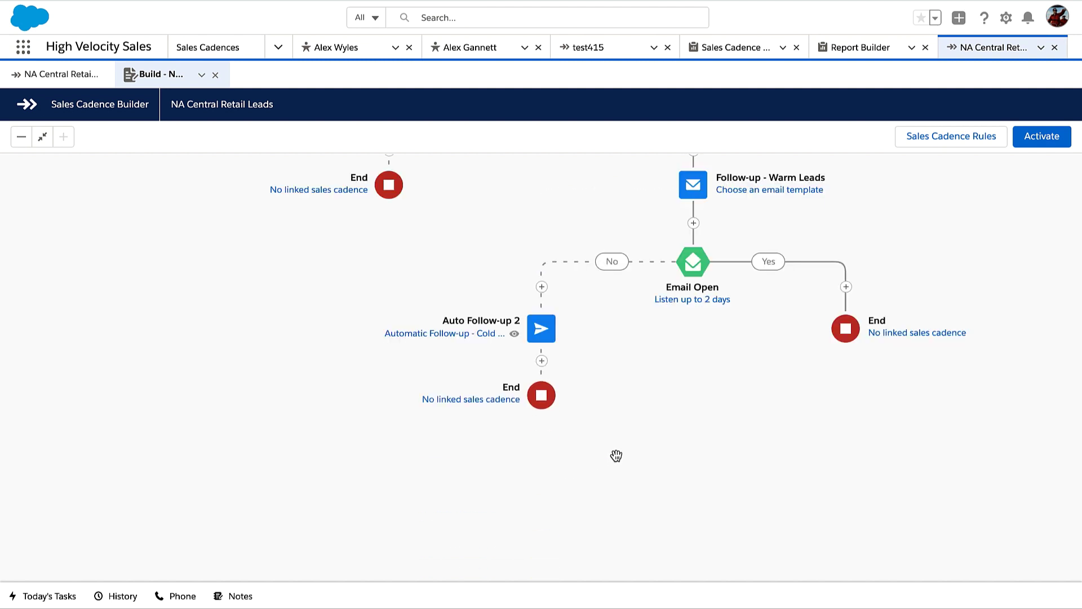
# On the Email Open Yes branch, add a 'Send InMail' custom step
pyautogui.click(846, 286)
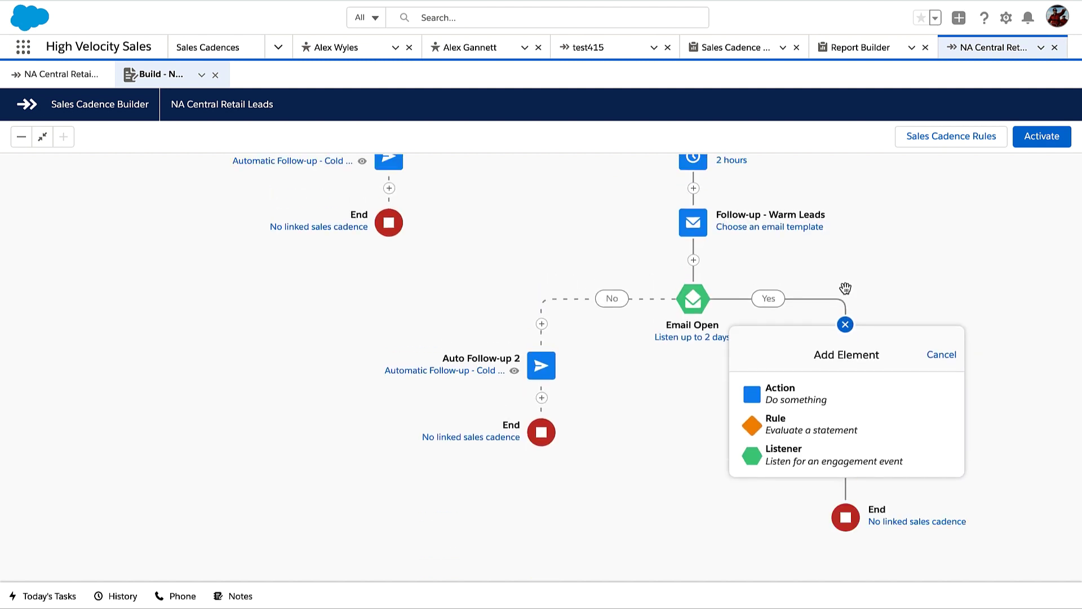
pyautogui.click(842, 390)
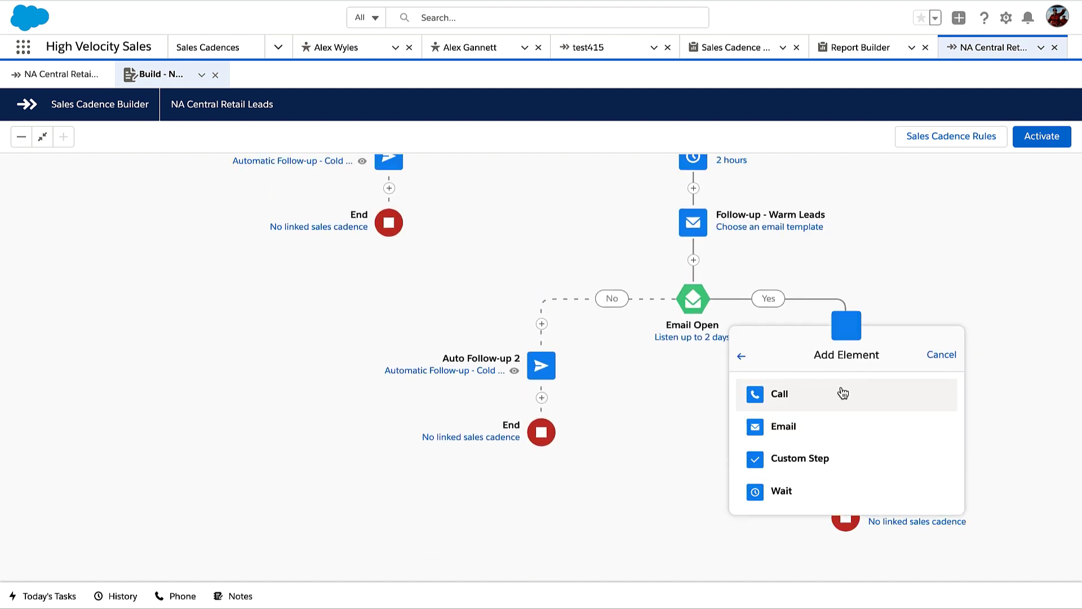
pyautogui.click(863, 460)
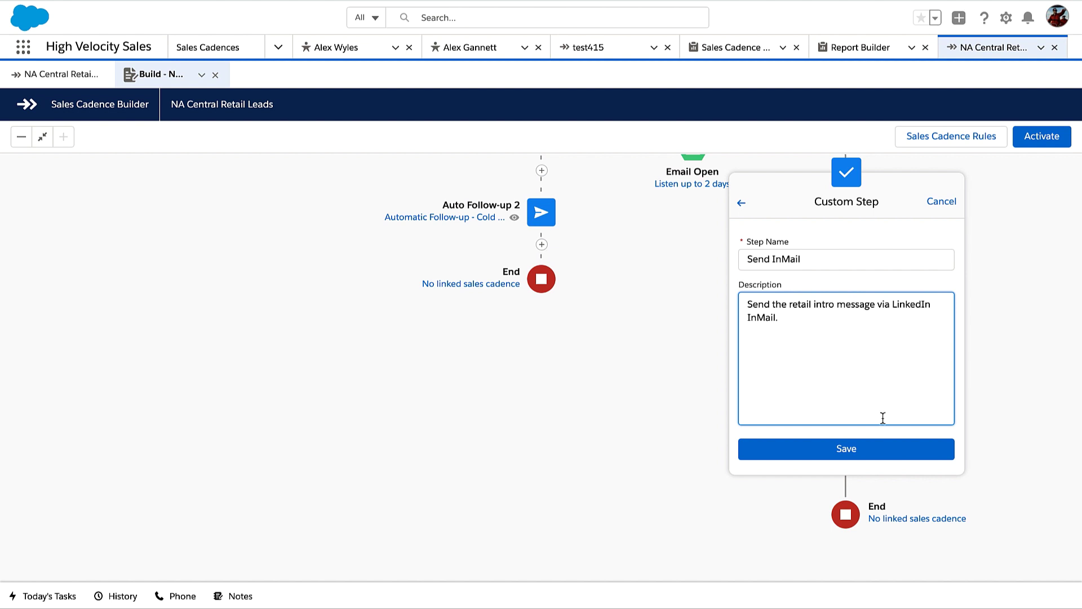
pyautogui.click(883, 454)
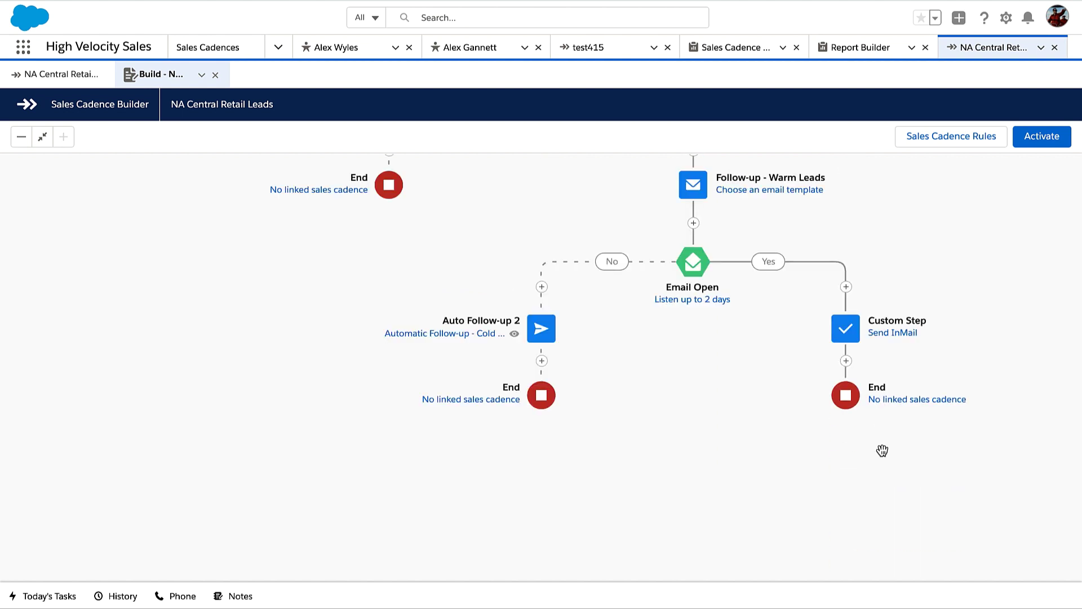
# Add a 'Follow-up Call' call step after Send InMail on the Yes branch
pyautogui.click(846, 361)
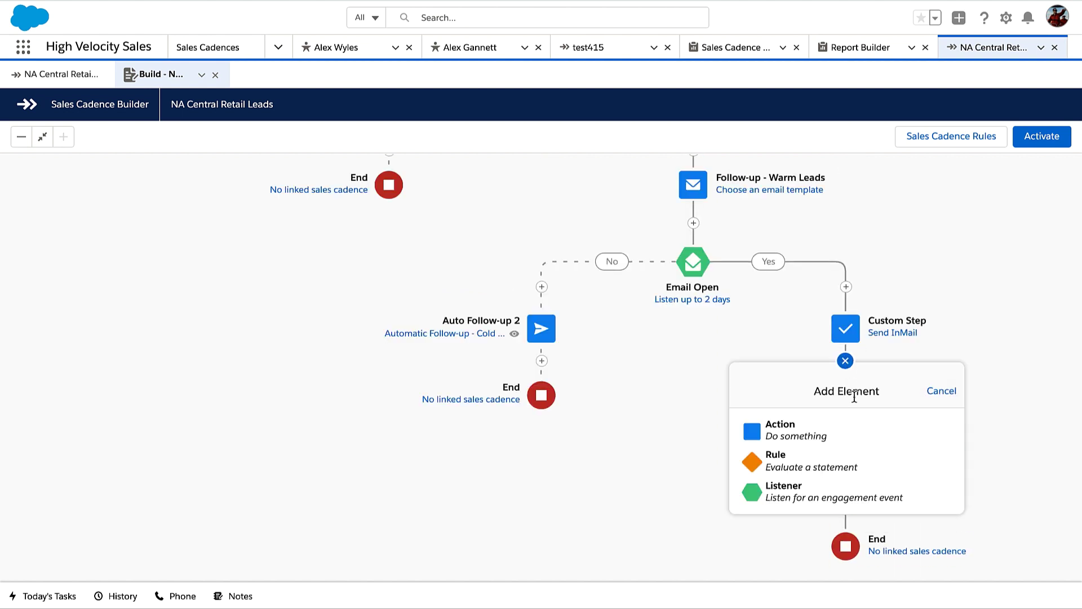
pyautogui.click(854, 430)
pyautogui.click(856, 432)
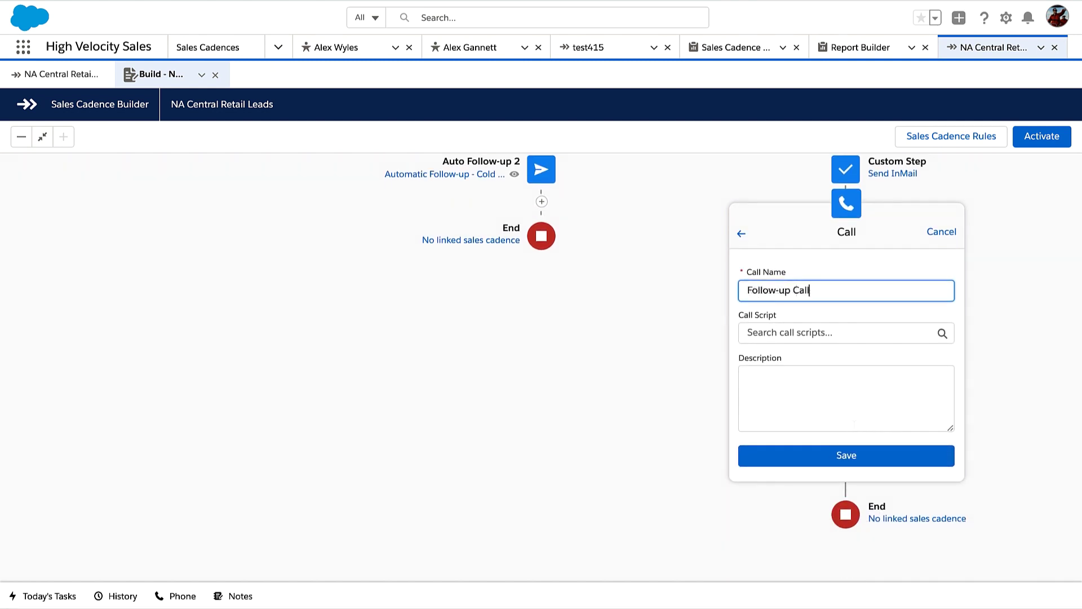
pyautogui.click(856, 457)
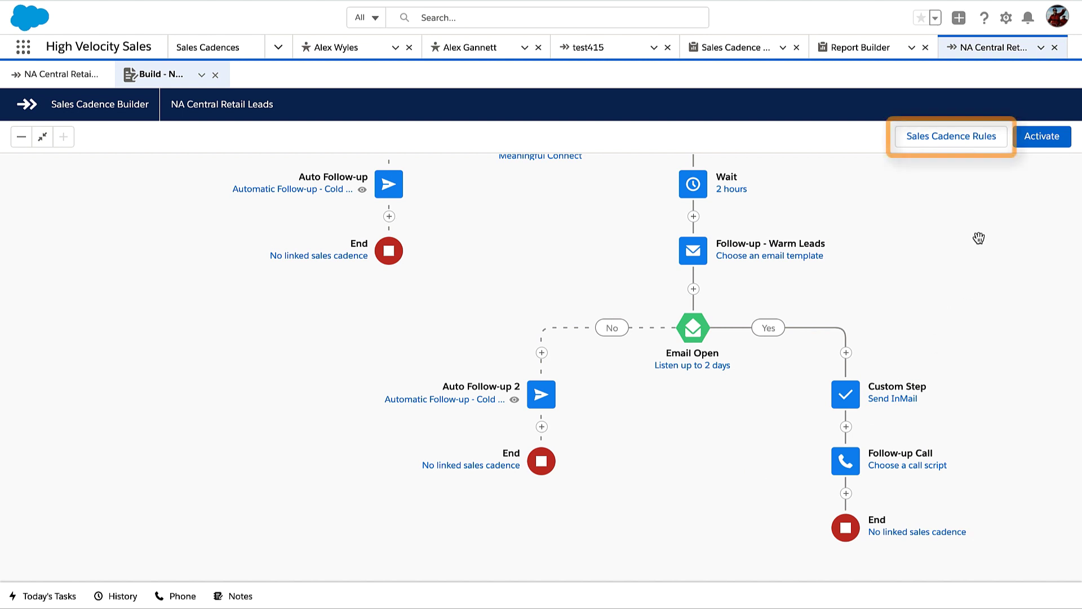
# Enable Exit on hard bounce in the cadence rules and activate NA Central Retail Leads
pyautogui.click(974, 145)
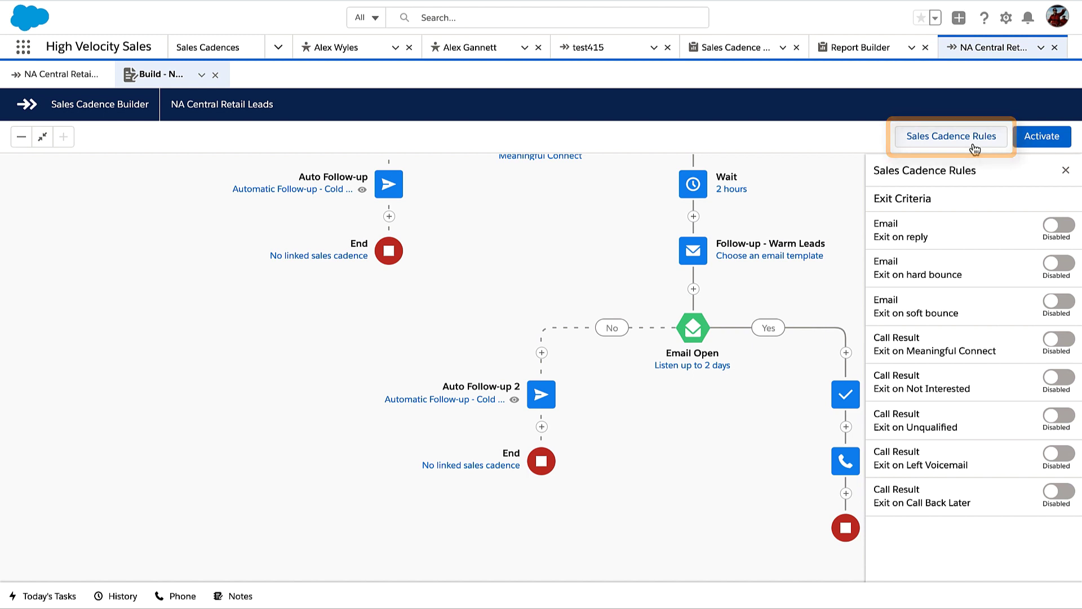
pyautogui.click(972, 270)
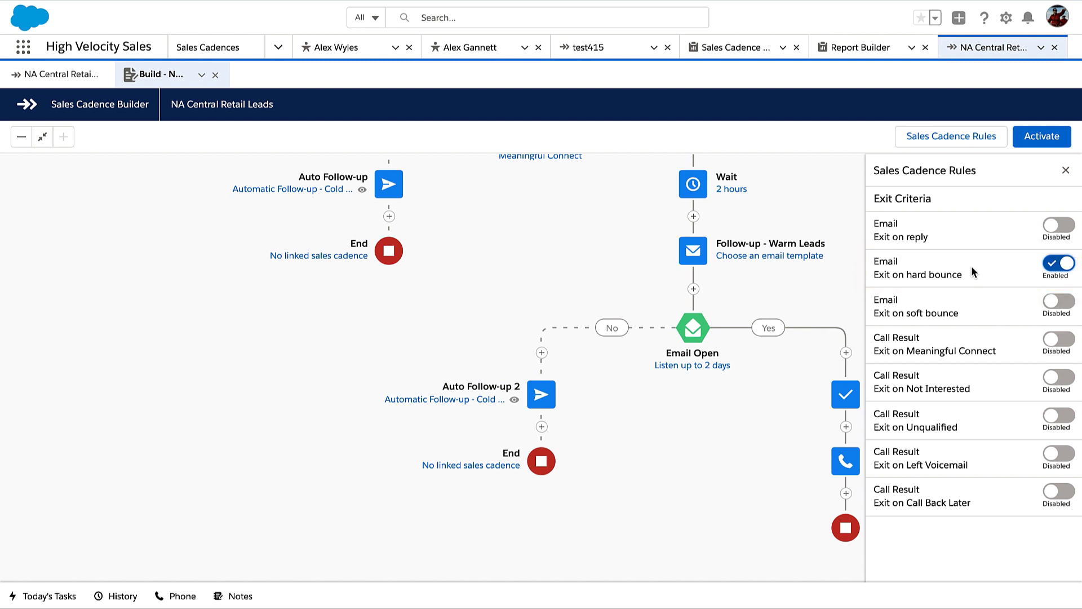
pyautogui.click(961, 136)
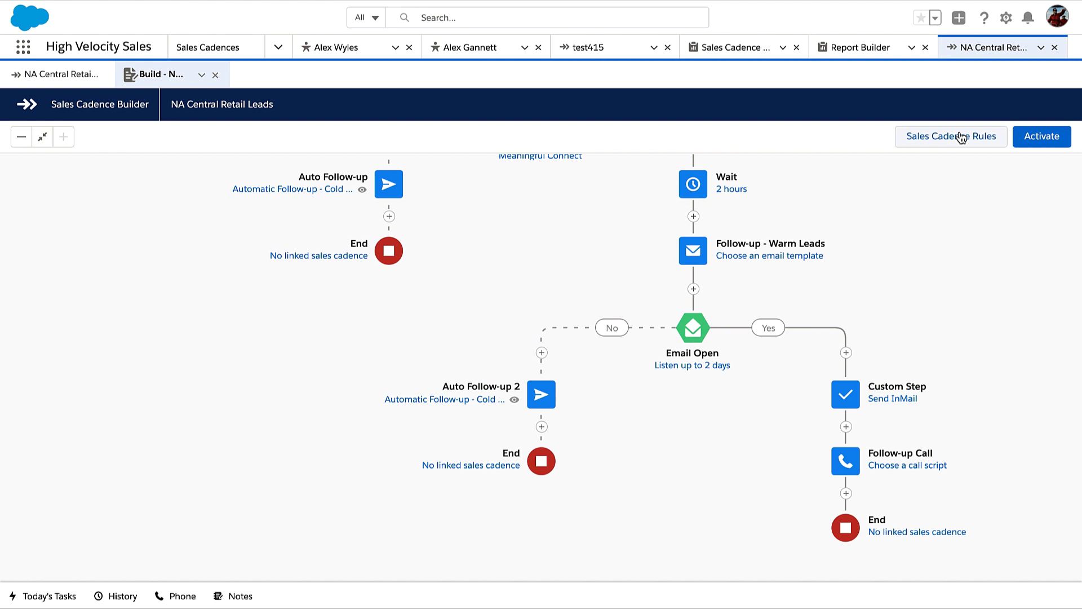
pyautogui.click(1035, 140)
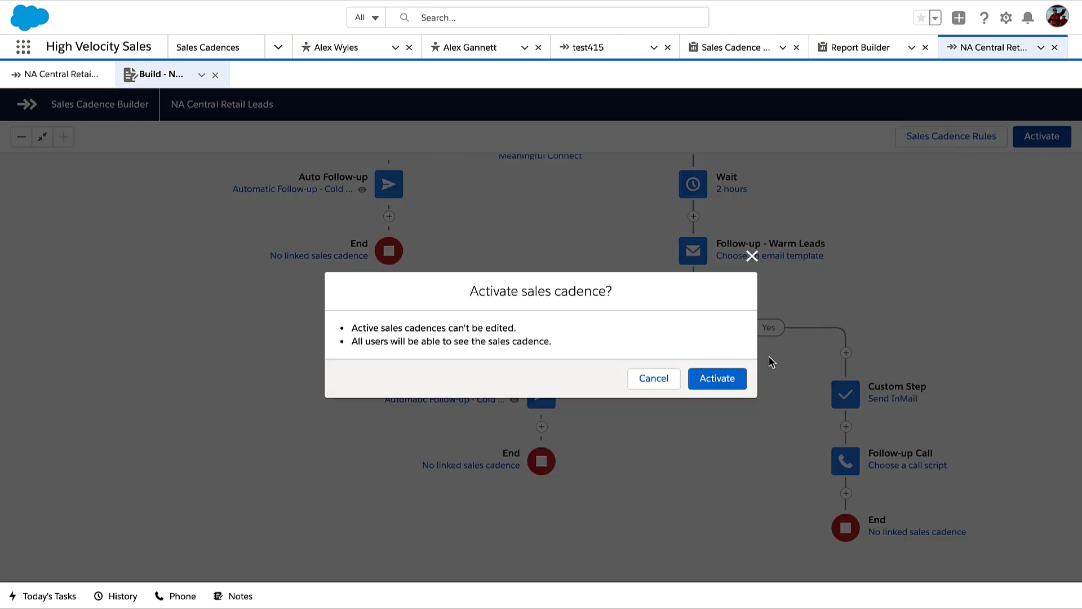
pyautogui.click(714, 377)
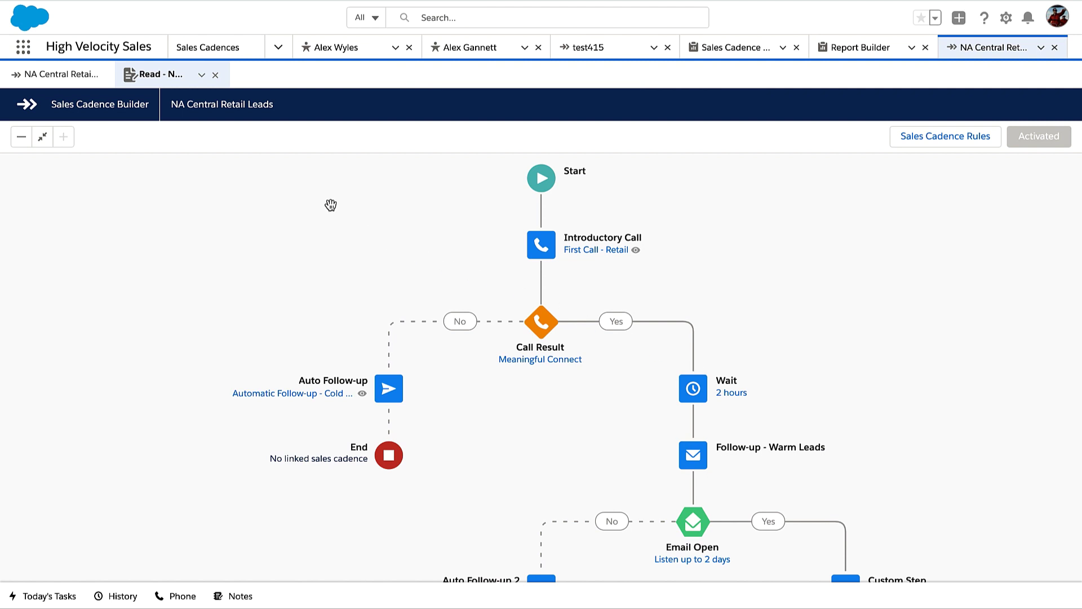
# Find the lead by name in the Leads list and open its record
pyautogui.click(277, 48)
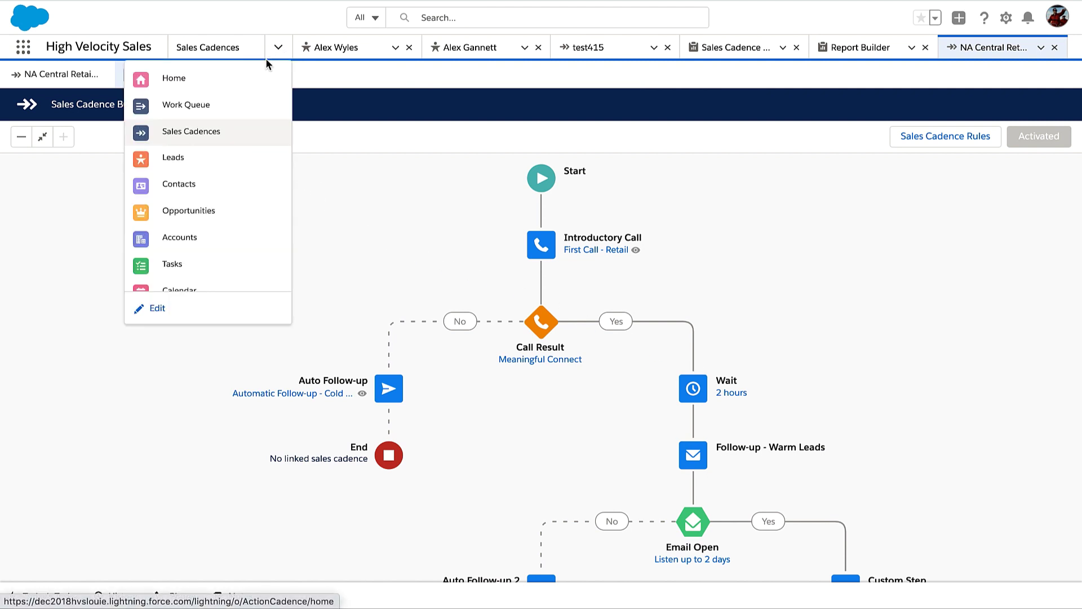
pyautogui.click(225, 159)
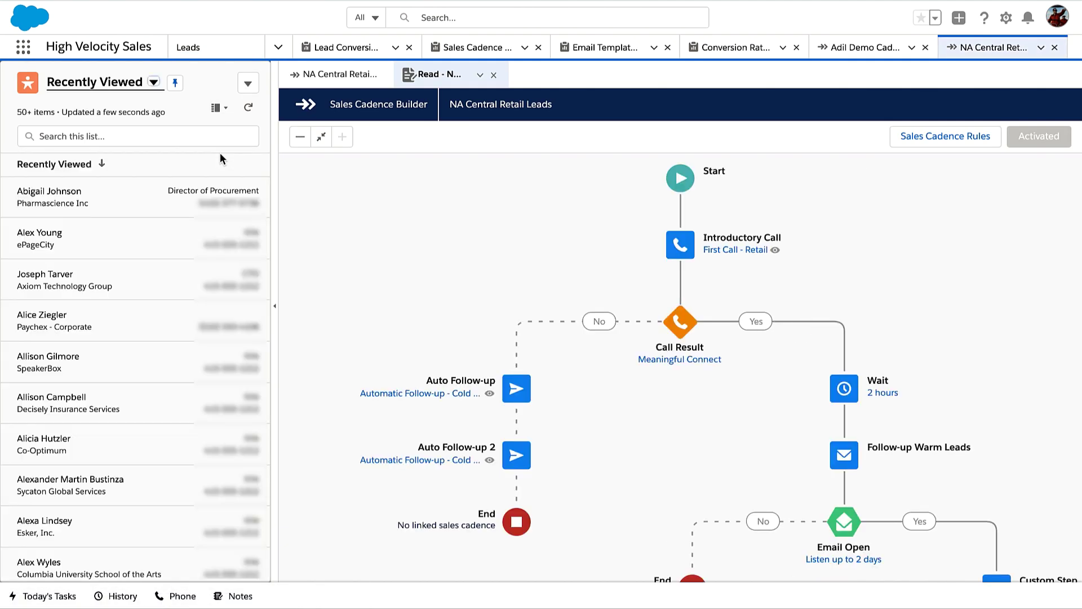
pyautogui.click(221, 136)
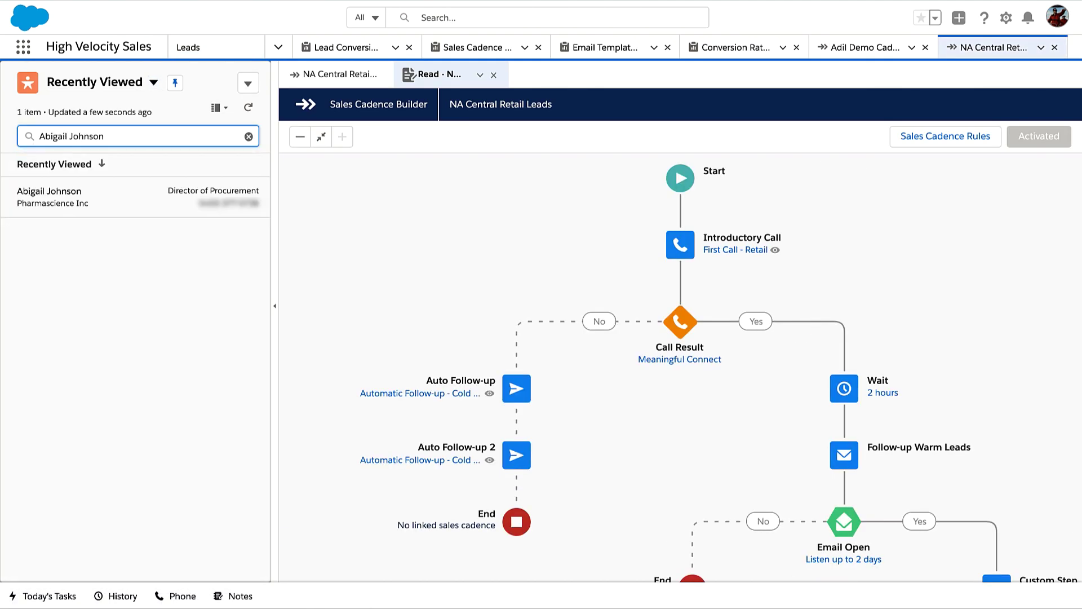
pyautogui.click(131, 204)
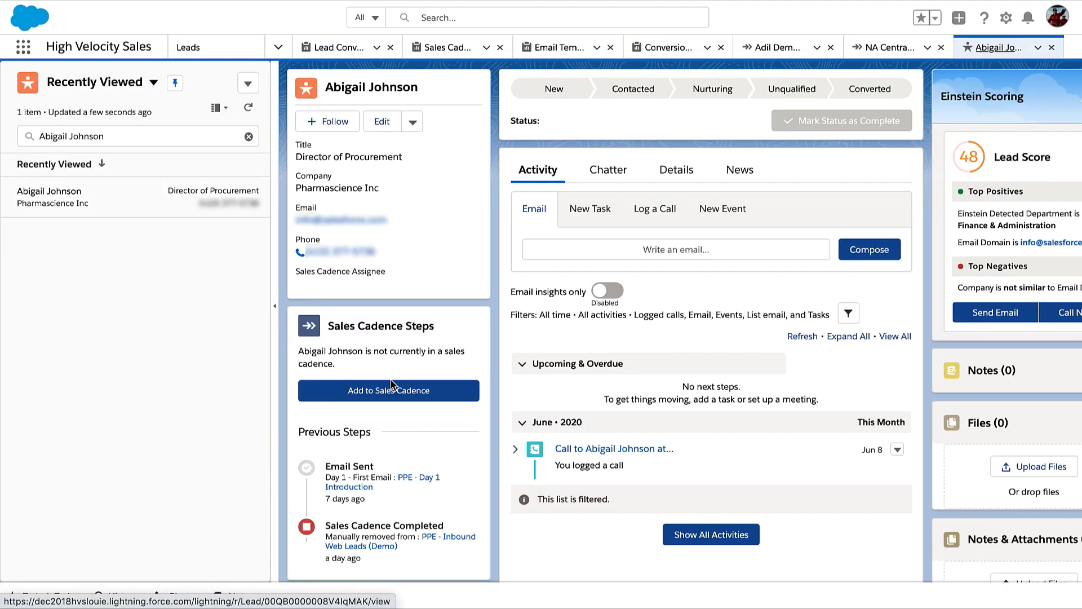
# Add the lead to the NA Central Retail Leads cadence, starting at the Introductory Call step
pyautogui.click(432, 401)
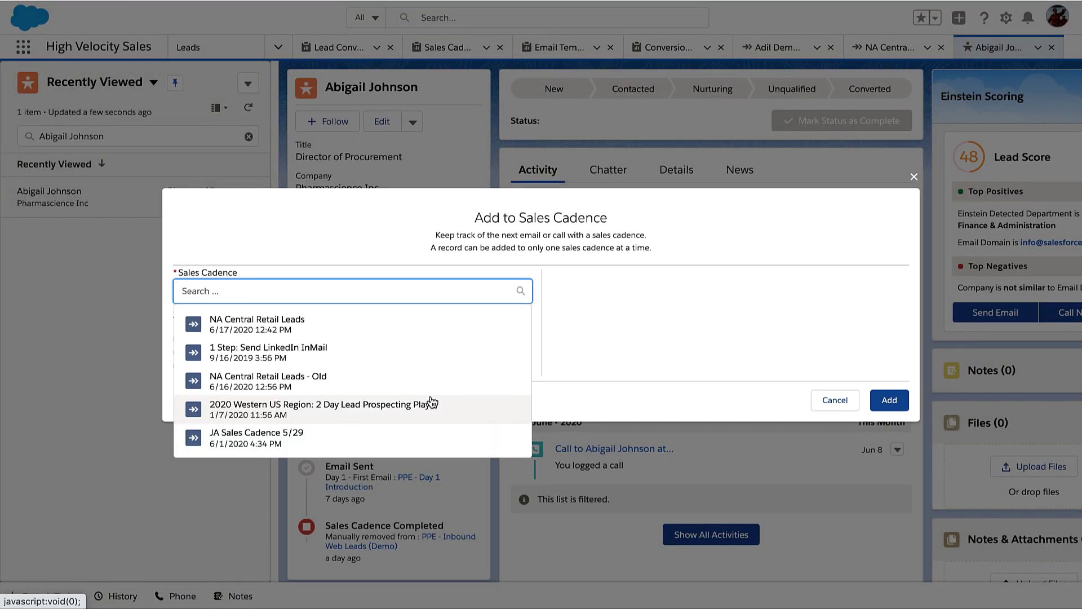
pyautogui.click(340, 328)
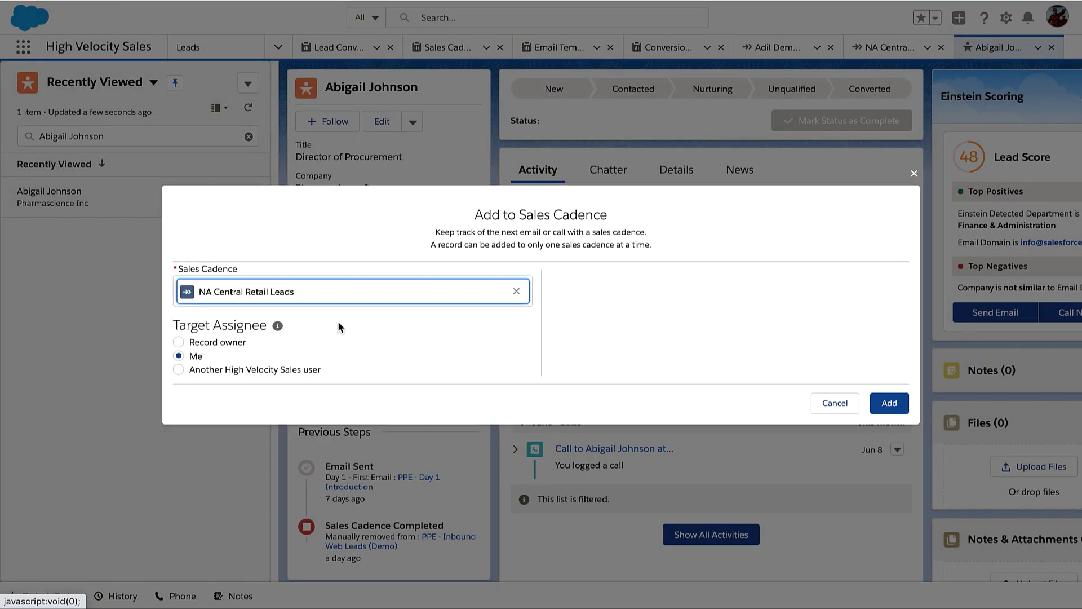
pyautogui.click(889, 411)
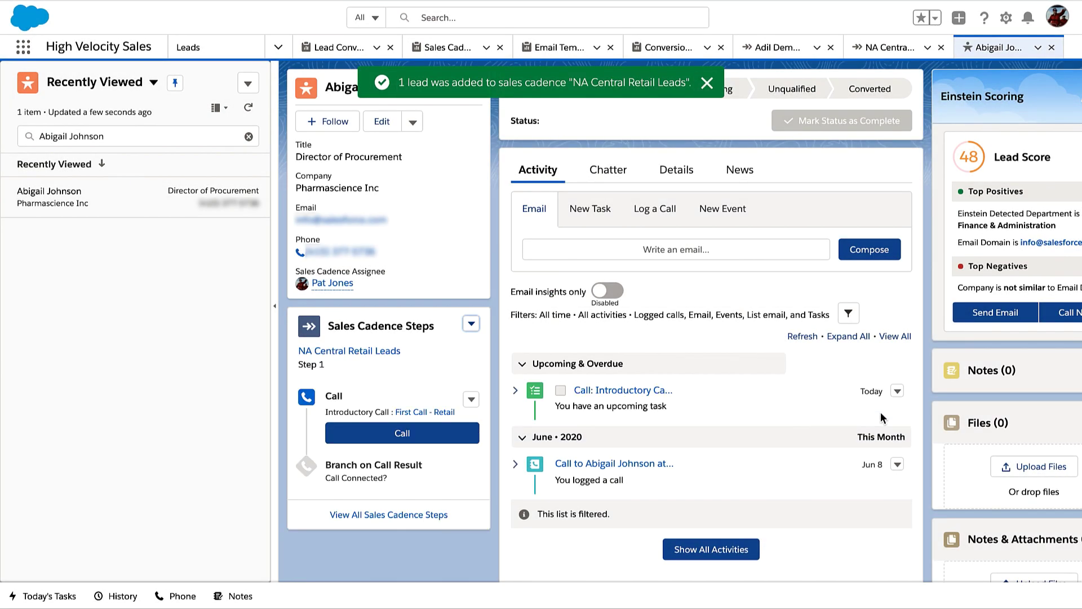
pyautogui.click(278, 49)
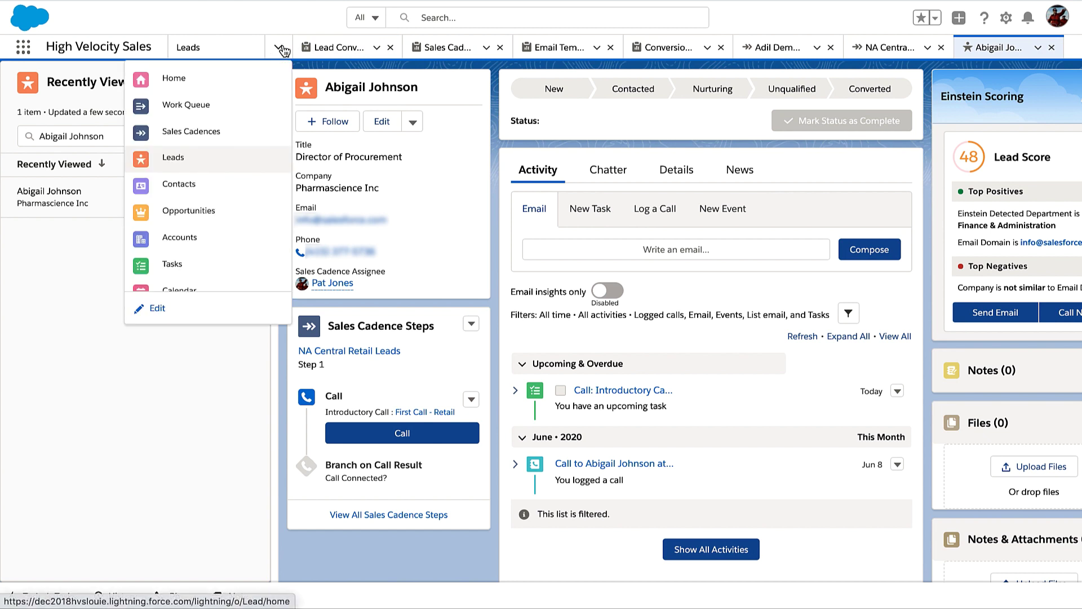
# View the Work Queue, then open the NA Central Retail Leads record from Sales Cadences in the Sales app
pyautogui.click(246, 107)
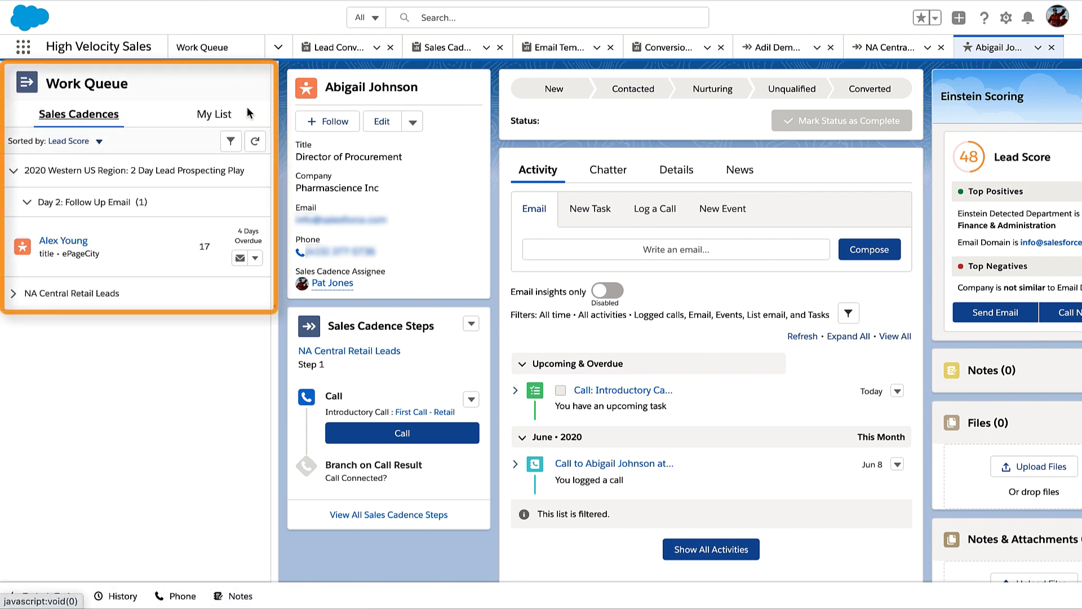
pyautogui.click(24, 47)
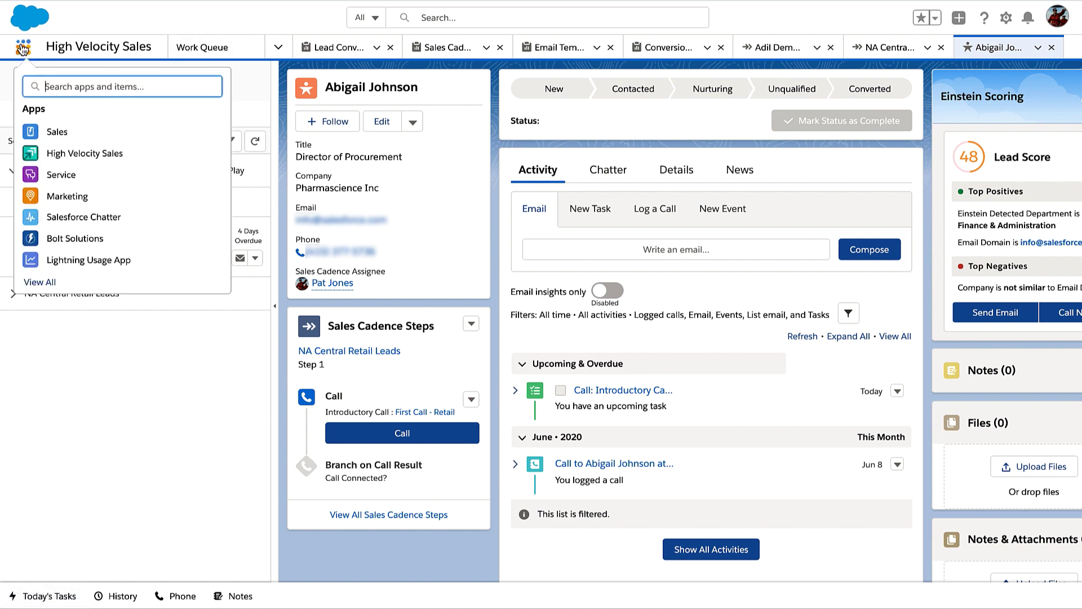
pyautogui.click(82, 137)
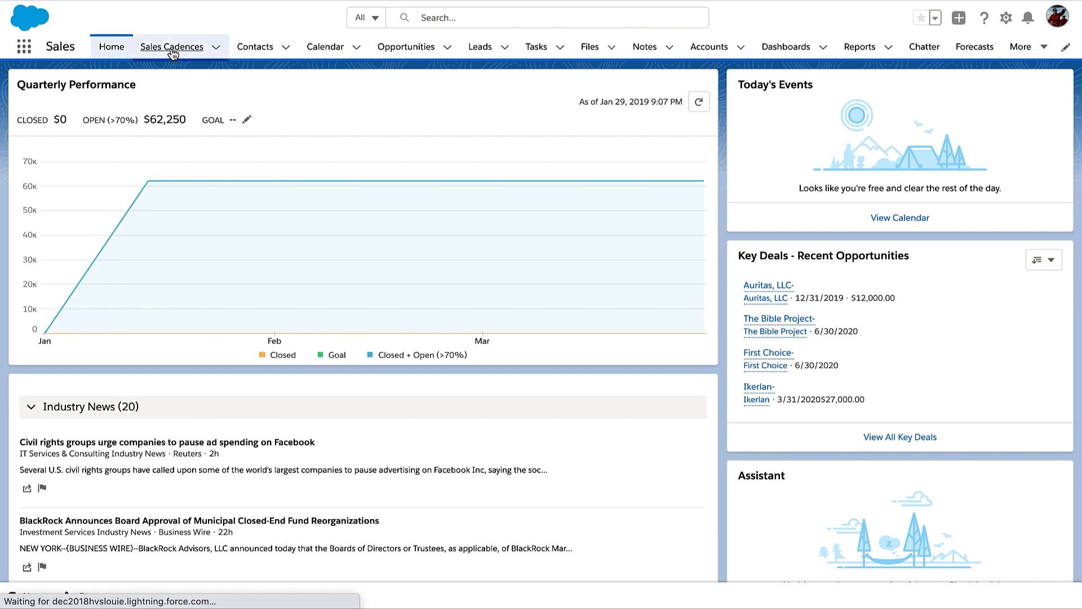
pyautogui.click(172, 50)
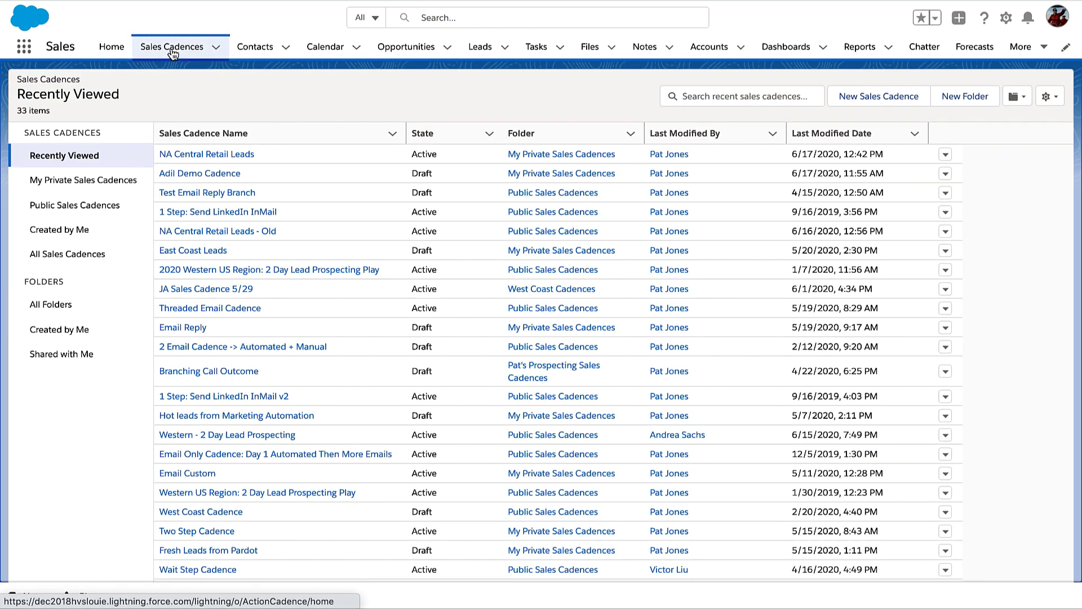
pyautogui.click(207, 154)
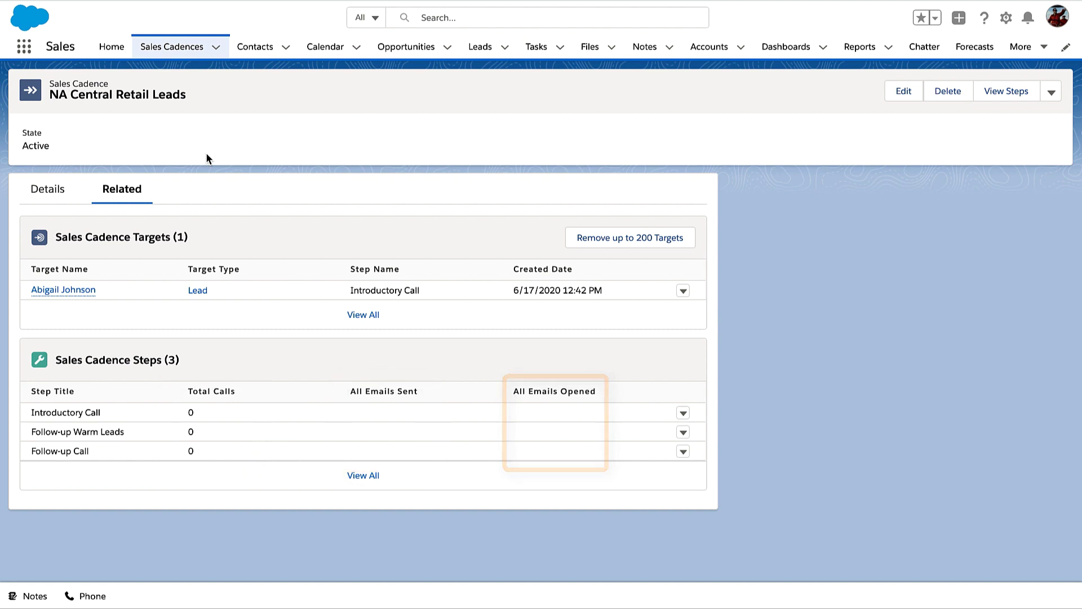
# Enroll three selected contacts in NA Central Retail Leads, then go to the Reports page
pyautogui.click(257, 50)
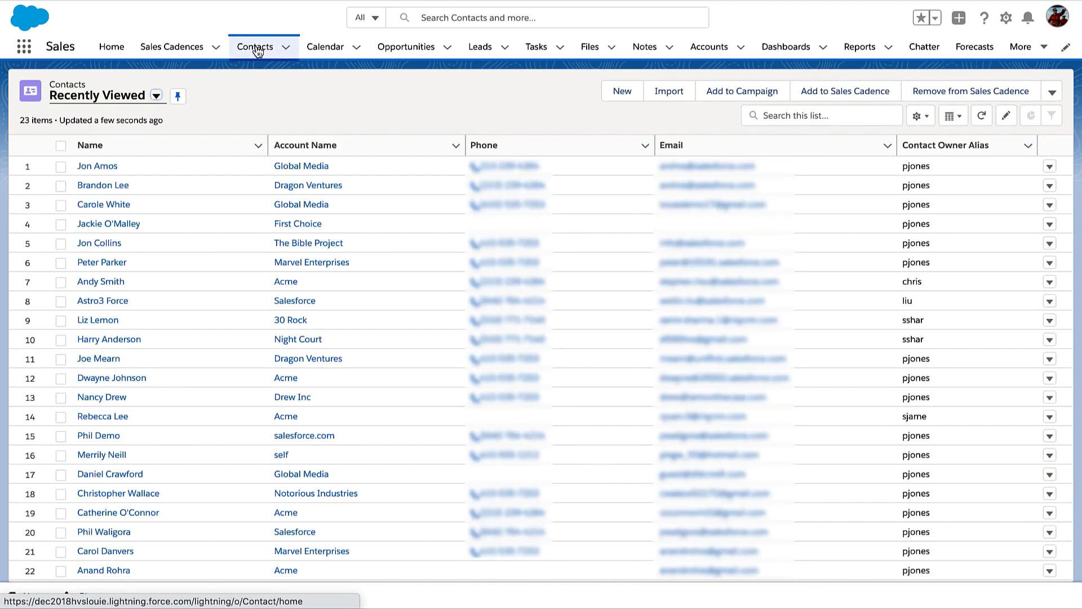
pyautogui.click(60, 166)
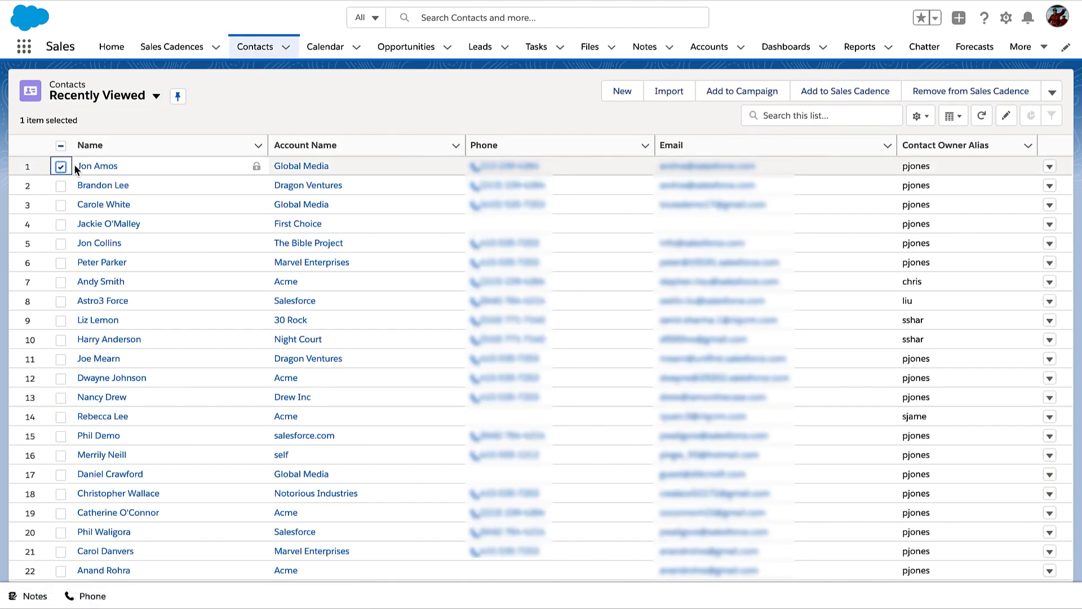
pyautogui.click(61, 204)
pyautogui.click(61, 225)
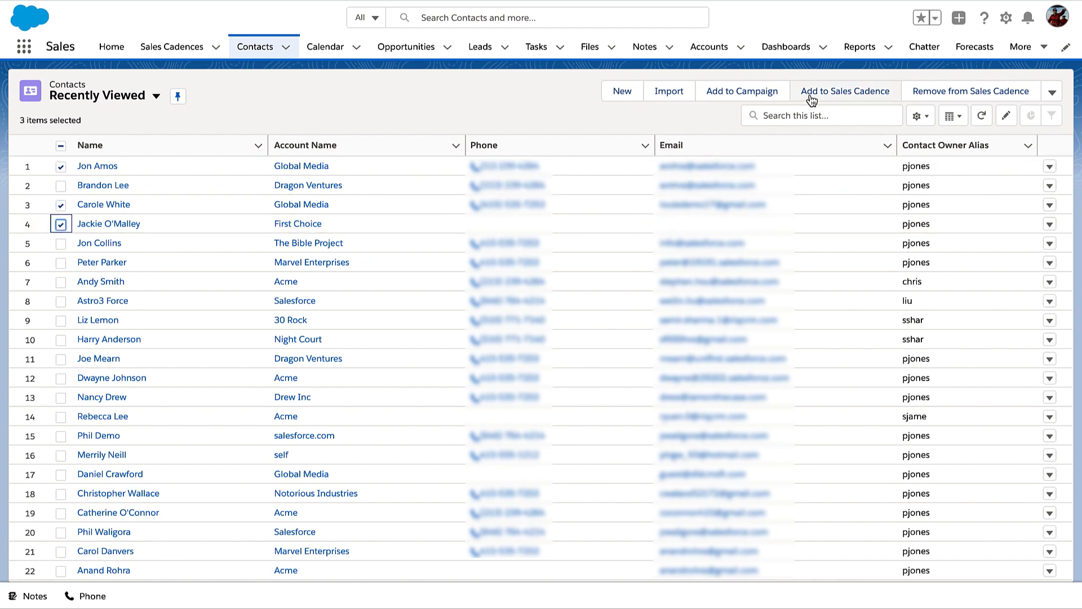
pyautogui.click(837, 93)
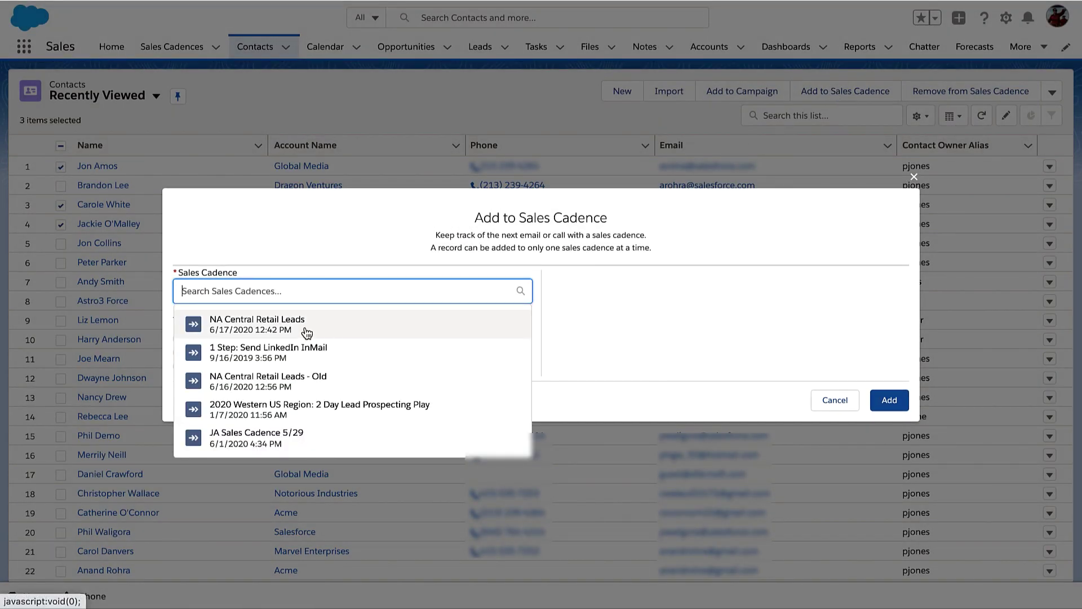
pyautogui.click(306, 326)
pyautogui.click(887, 412)
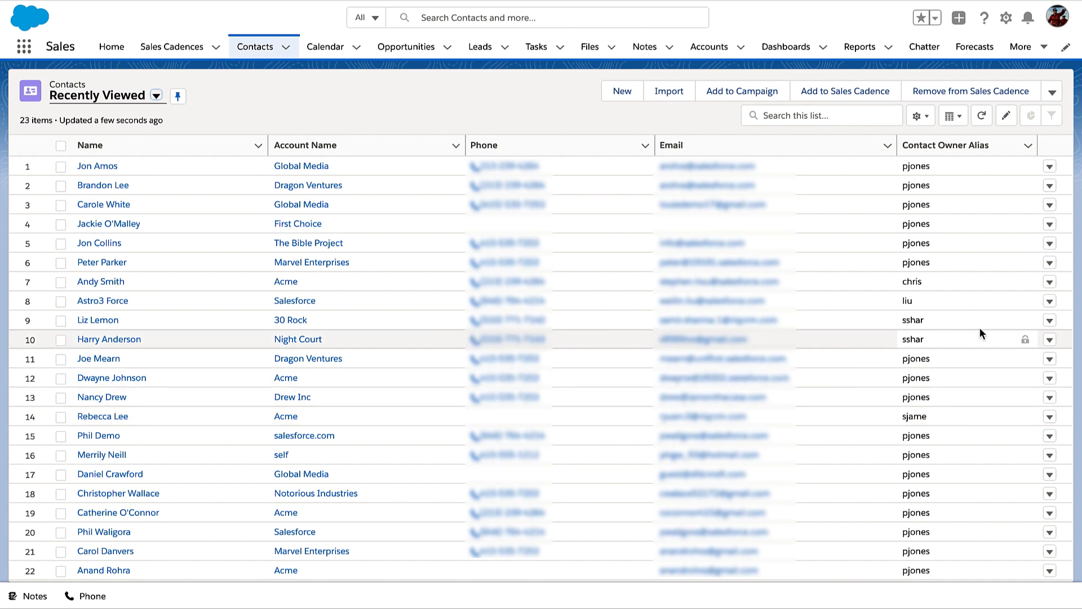
pyautogui.click(862, 48)
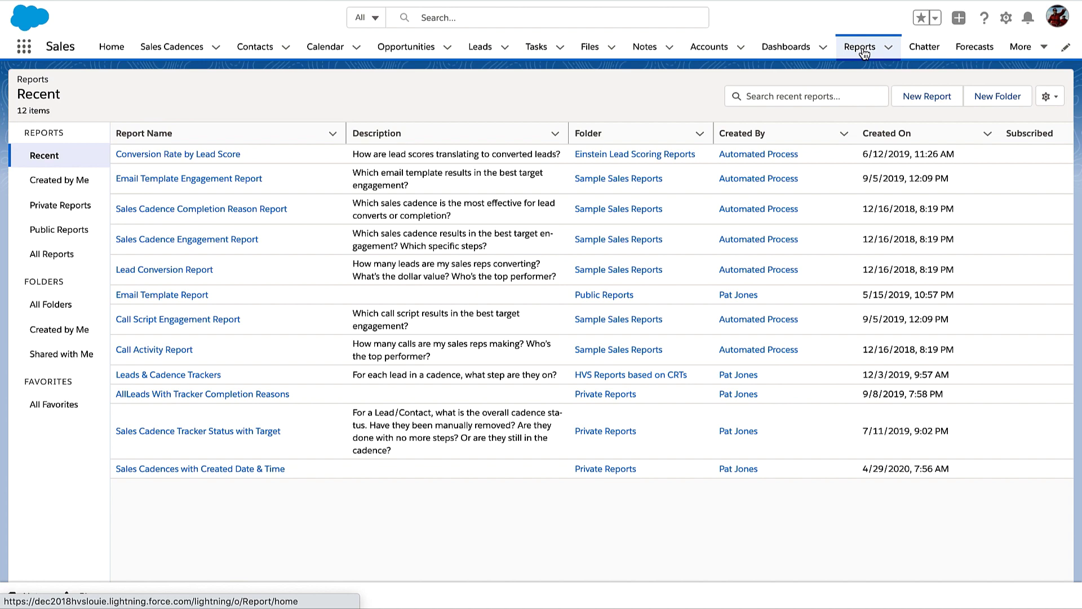
# Open the Sales Cadence Engagement Report from All Reports and review totals: 682 emails sent, 232 opened, 168 calls
pyautogui.click(52, 253)
pyautogui.scroll(-5, 231, 293)
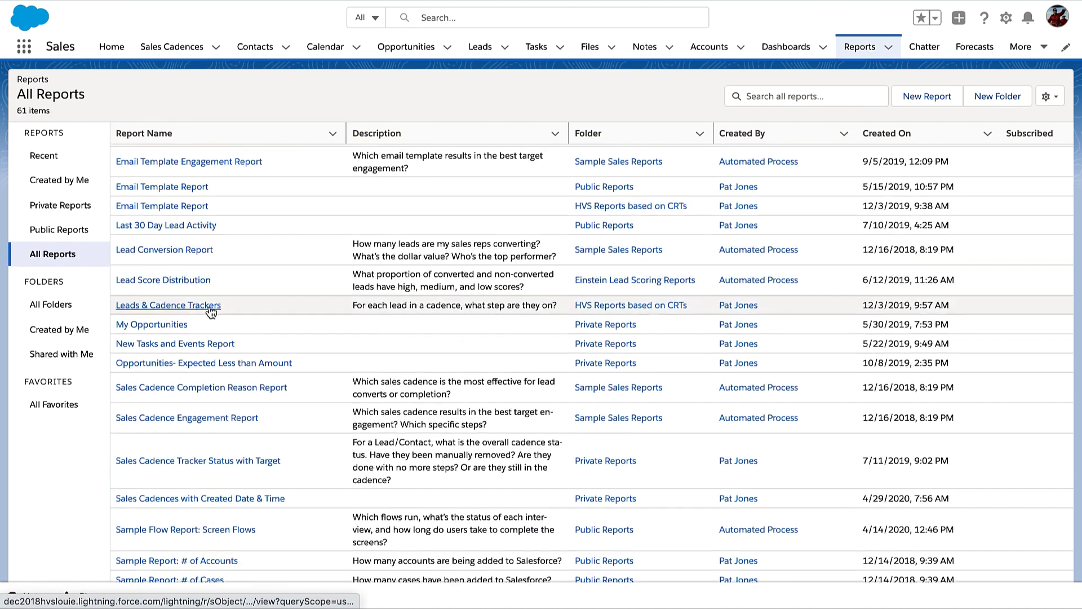
pyautogui.scroll(-3, 211, 310)
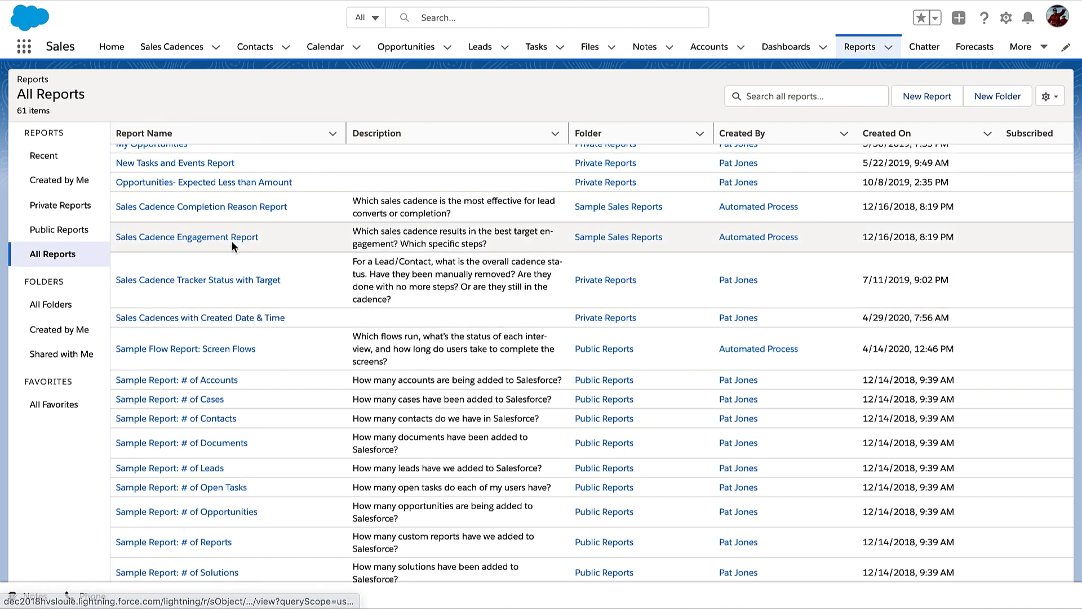
pyautogui.click(232, 240)
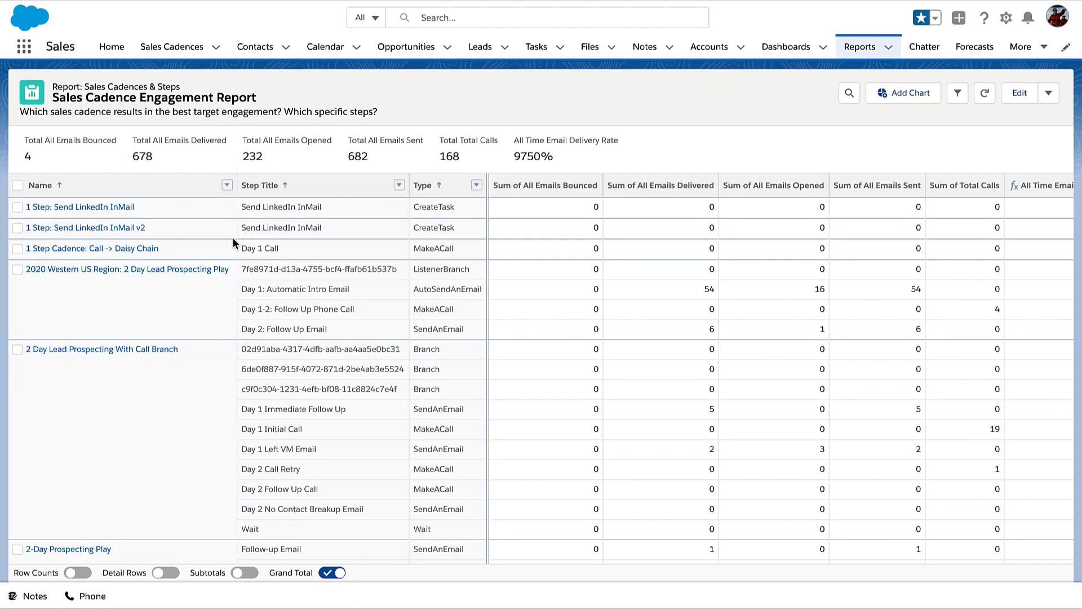
pyautogui.scroll(-15, 258, 280)
pyautogui.scroll(-3, 318, 290)
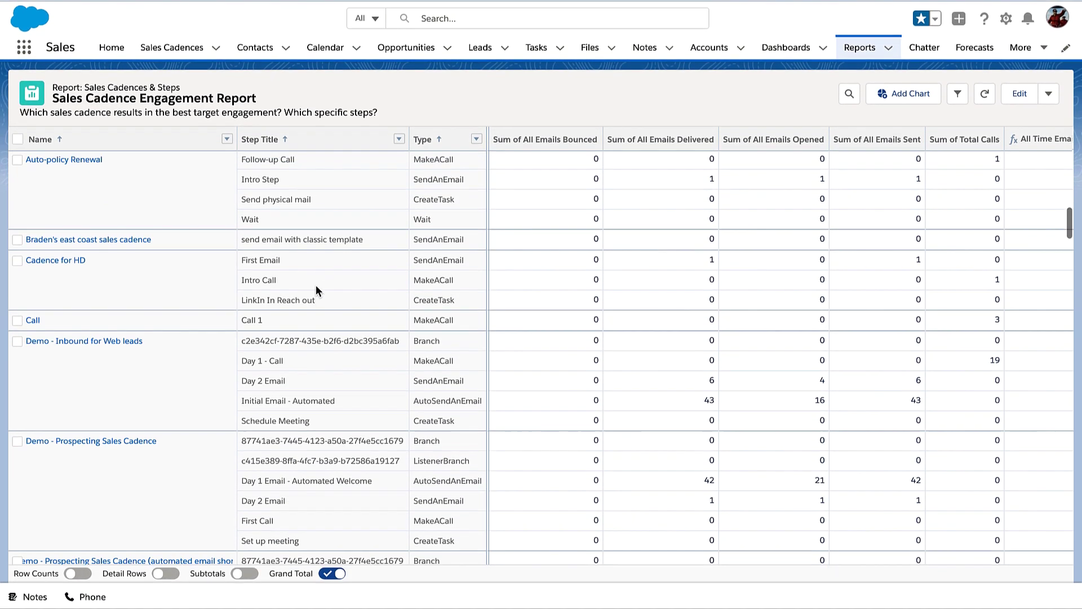